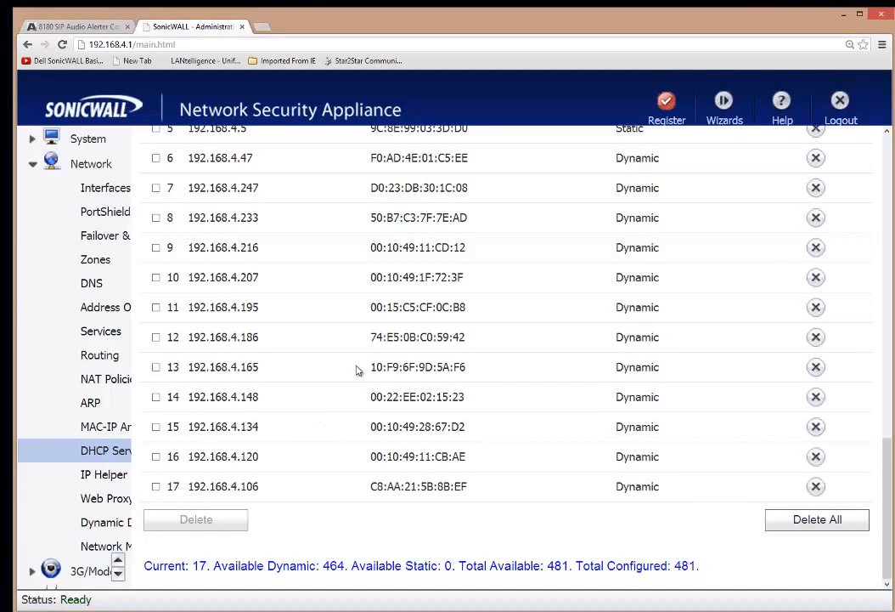
# Step: Note lease 14's MAC 00:22:EE:02:15:23 and IP 192.168.4.148, then go to the 8180 alerter page
pyautogui.moveTo(371, 396); pyautogui.dragTo(468, 399)
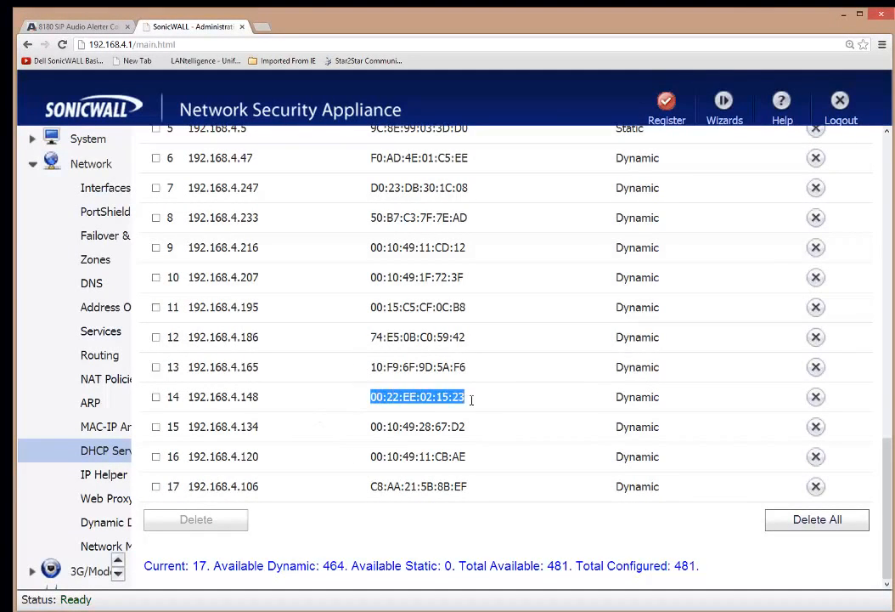
pyautogui.moveTo(259, 396); pyautogui.dragTo(188, 397)
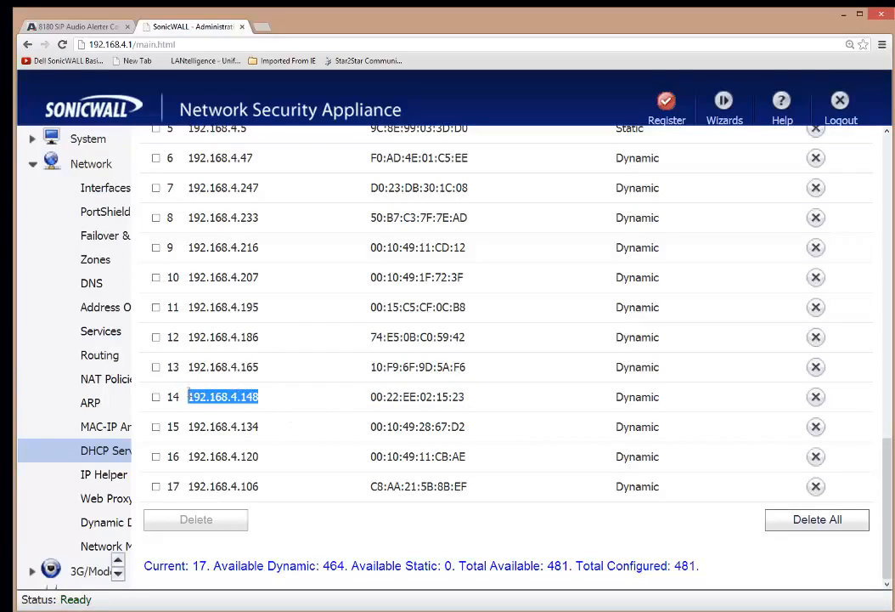
pyautogui.click(847, 20)
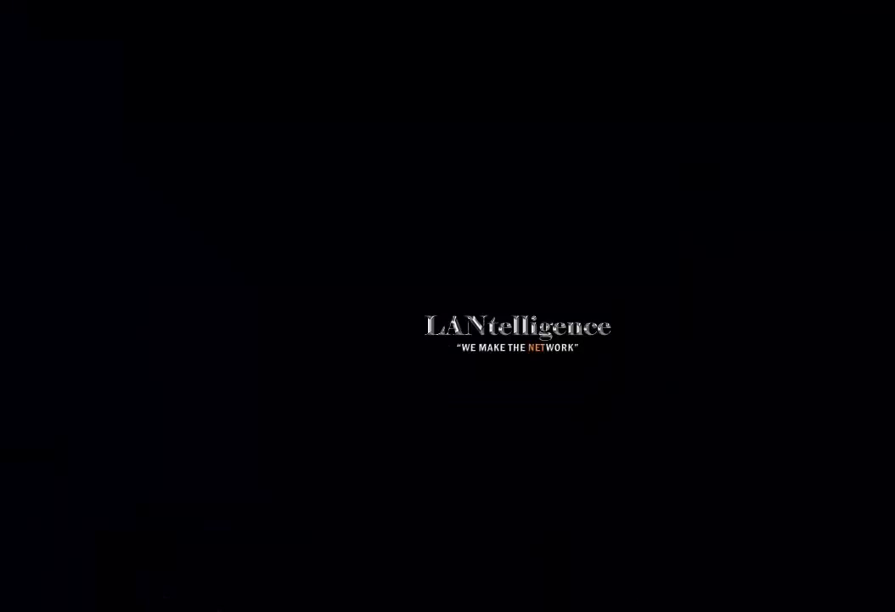
pyautogui.click(341, 610)
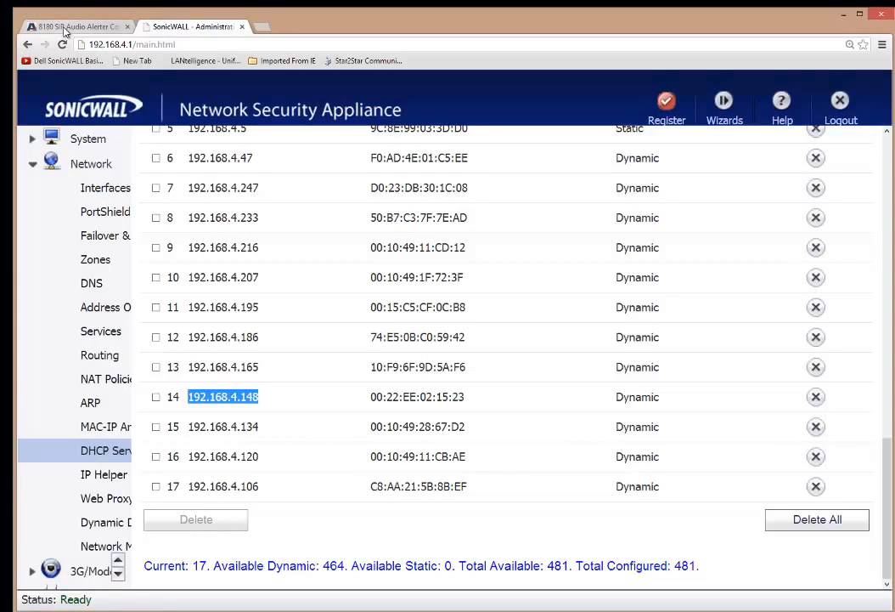
pyautogui.click(52, 23)
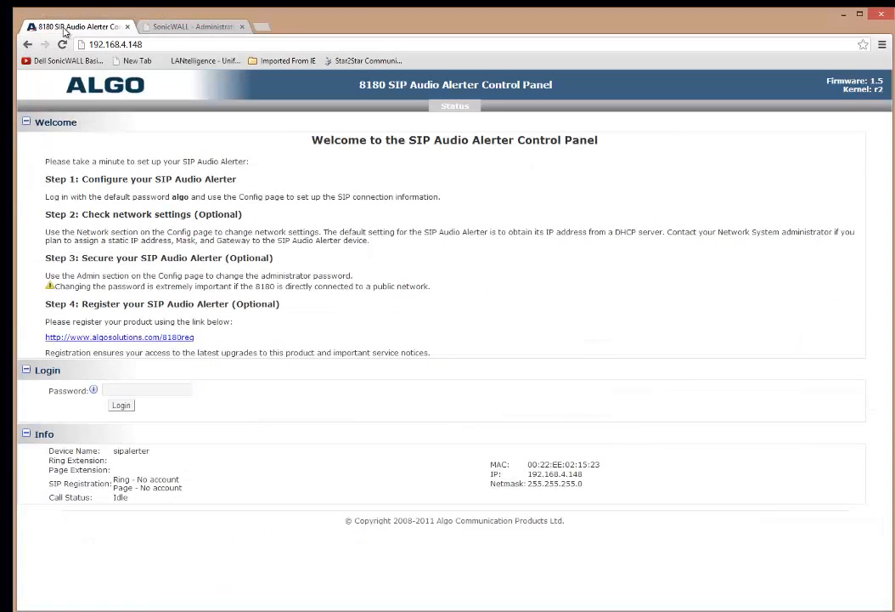
# Step: Close the SonicWALL page and review the alerter's network info and default password note
pyautogui.click(241, 26)
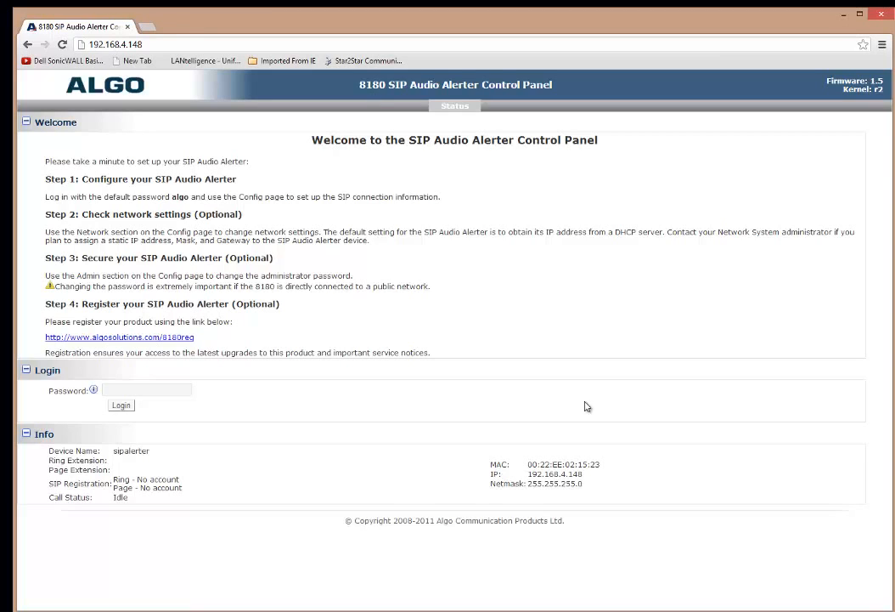
pyautogui.moveTo(613, 466); pyautogui.dragTo(592, 499)
pyautogui.click(624, 458)
pyautogui.click(119, 390)
pyautogui.click(181, 202)
pyautogui.moveTo(181, 201); pyautogui.dragTo(188, 203)
pyautogui.click(203, 204)
# Step: Log in with the default password, expand SIP Domain/Proxy settings, and switch to ShoreTel Director
pyautogui.click(138, 388)
pyautogui.write('algo')
pyautogui.press('Return')
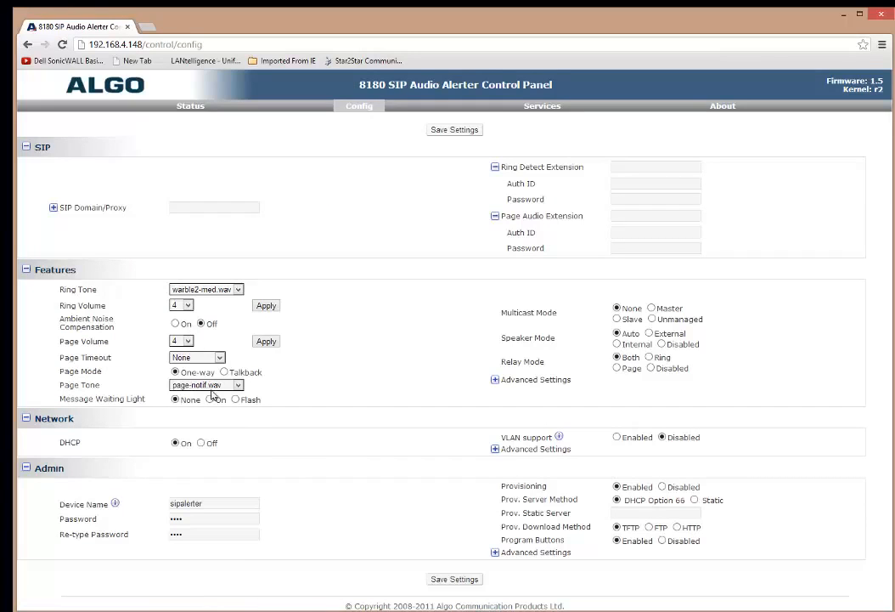
pyautogui.click(54, 207)
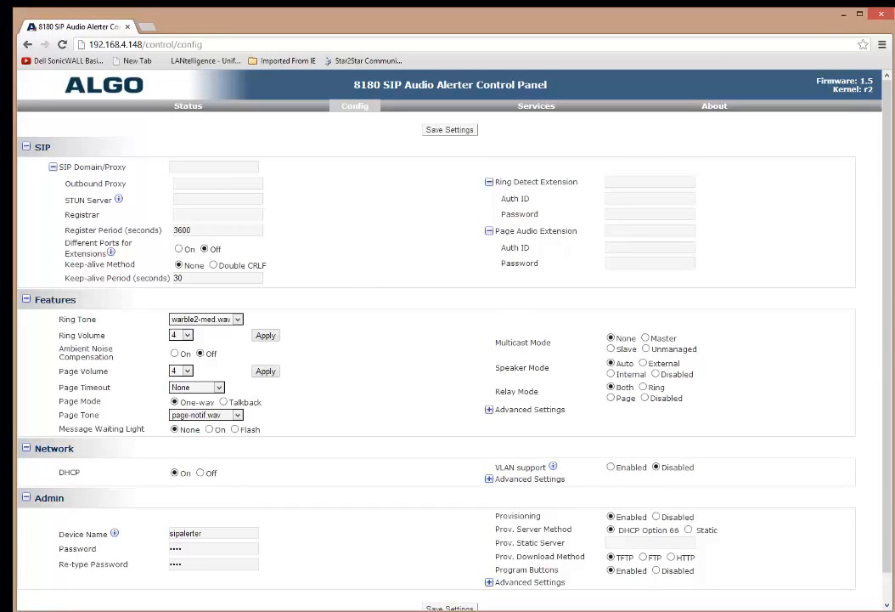
pyautogui.hotkey('alt', 'Tab')
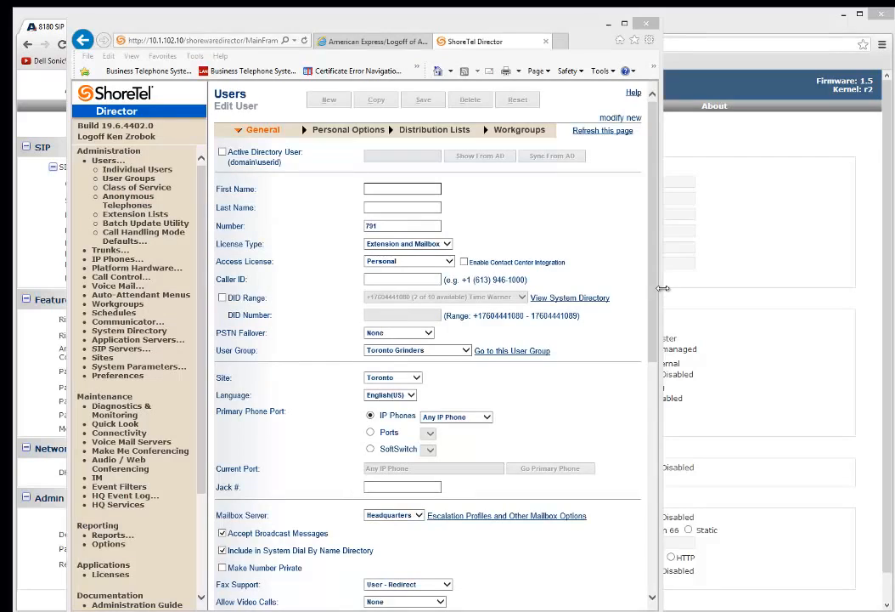
# Step: Name the user Paging Ext, keeping extension 791
pyautogui.moveTo(661, 291); pyautogui.dragTo(690, 291)
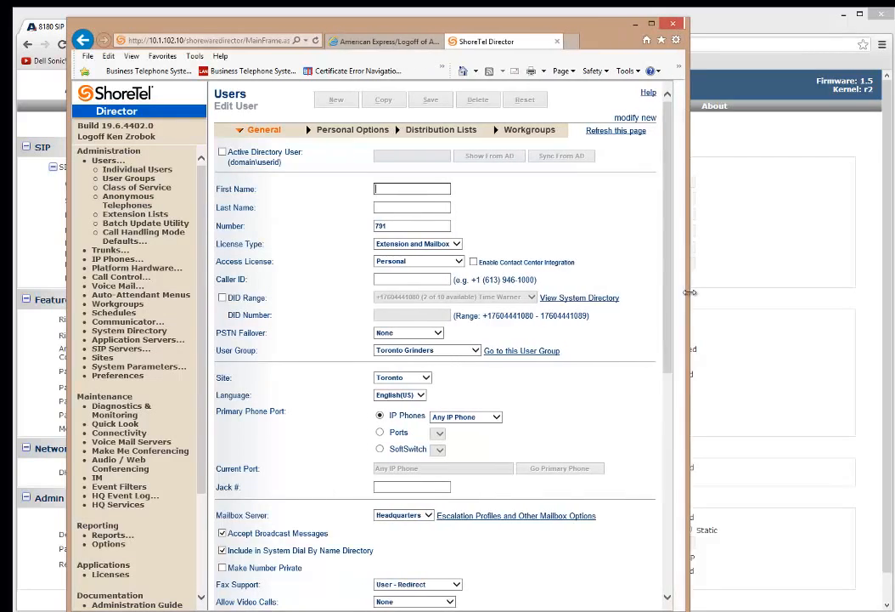
pyautogui.click(412, 185)
pyautogui.write('Pag')
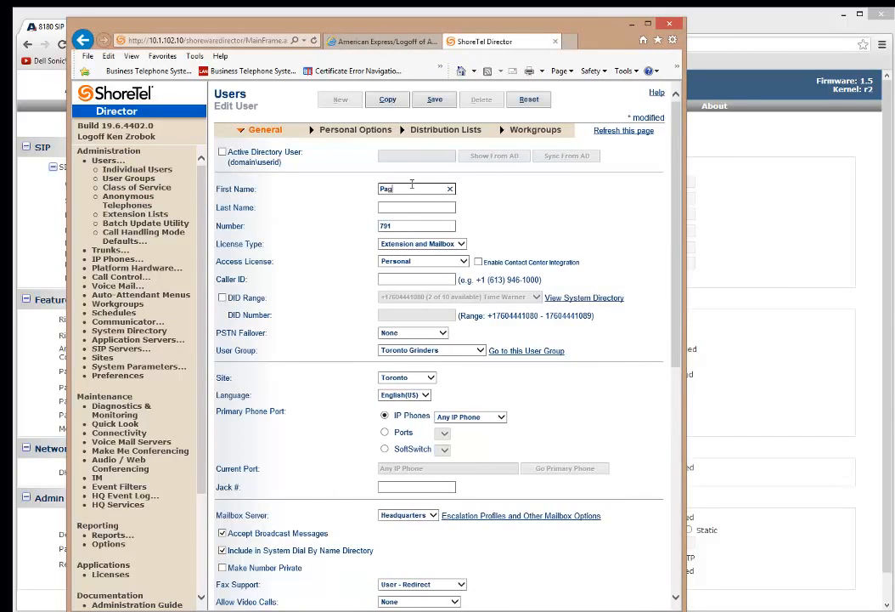
pyautogui.write('ing')
pyautogui.press('Tab')
pyautogui.write('Ex')
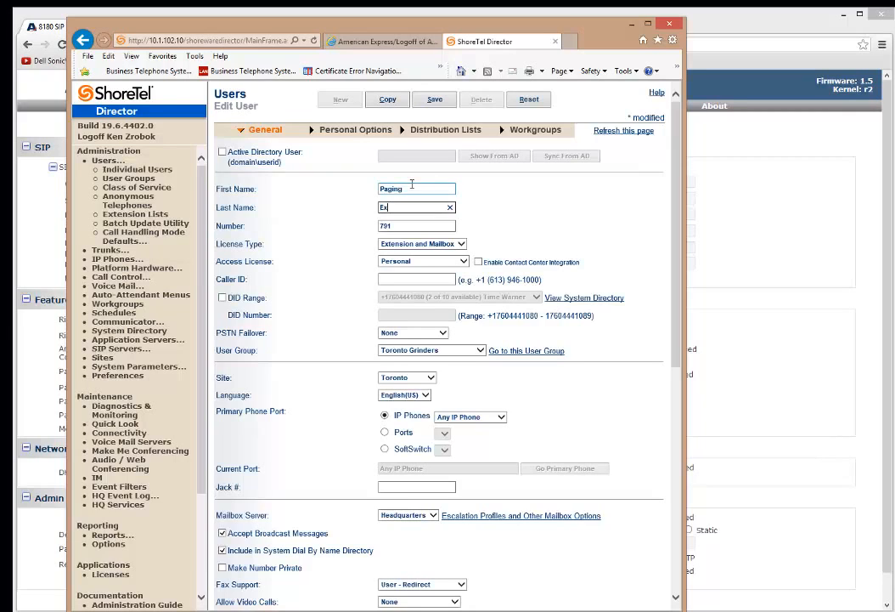
pyautogui.write('t')
pyautogui.press('Tab')
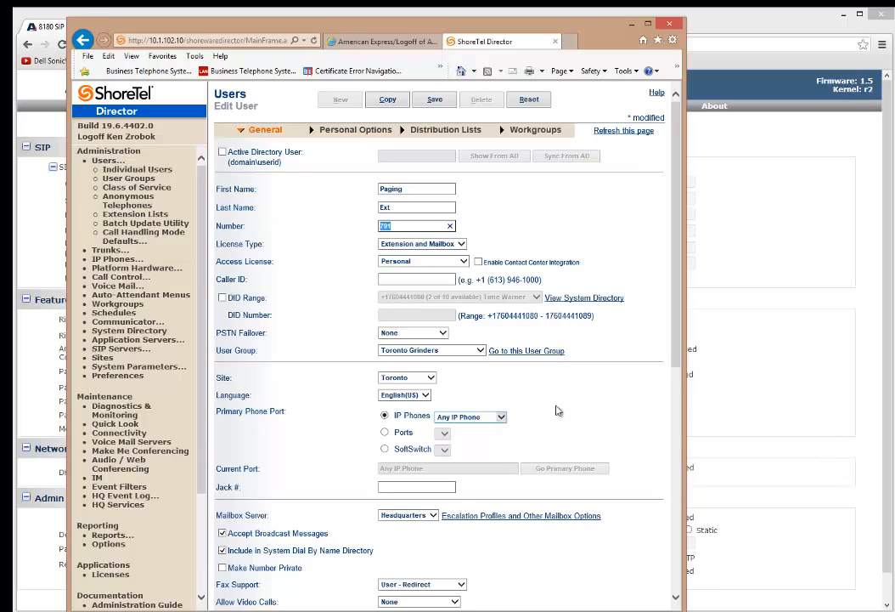
pyautogui.scroll(-1, 560, 414)
pyautogui.scroll(-1, 563, 414)
pyautogui.scroll(2, 563, 406)
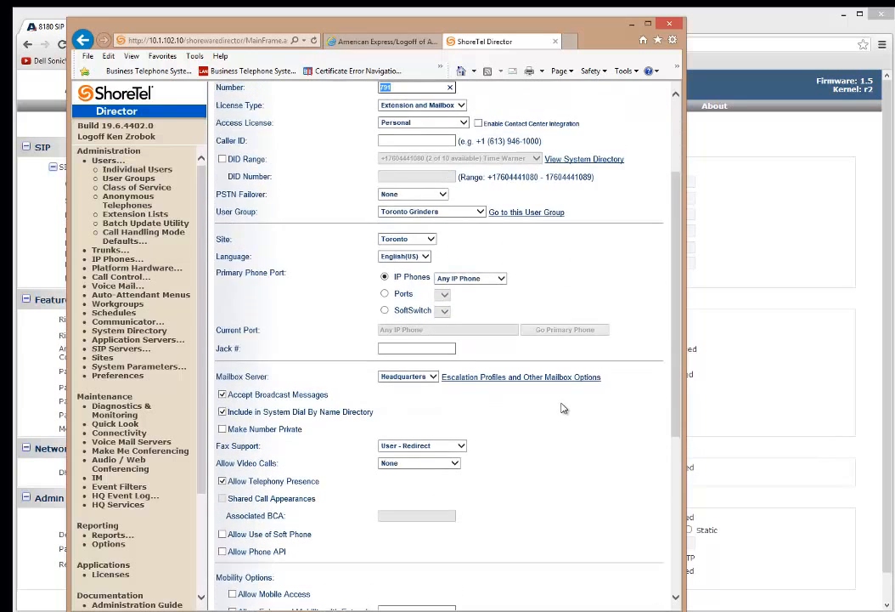
pyautogui.click(411, 226)
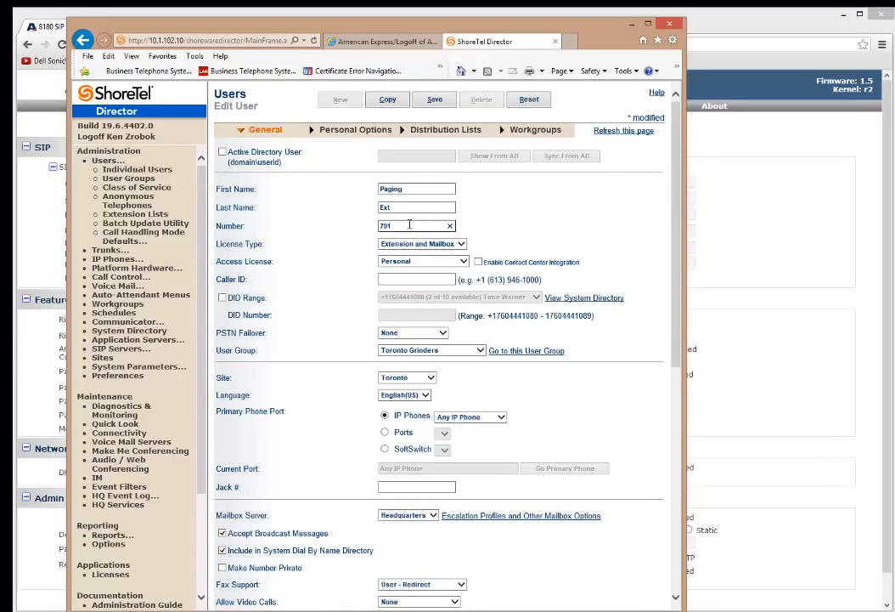
pyautogui.scroll(-5, 532, 445)
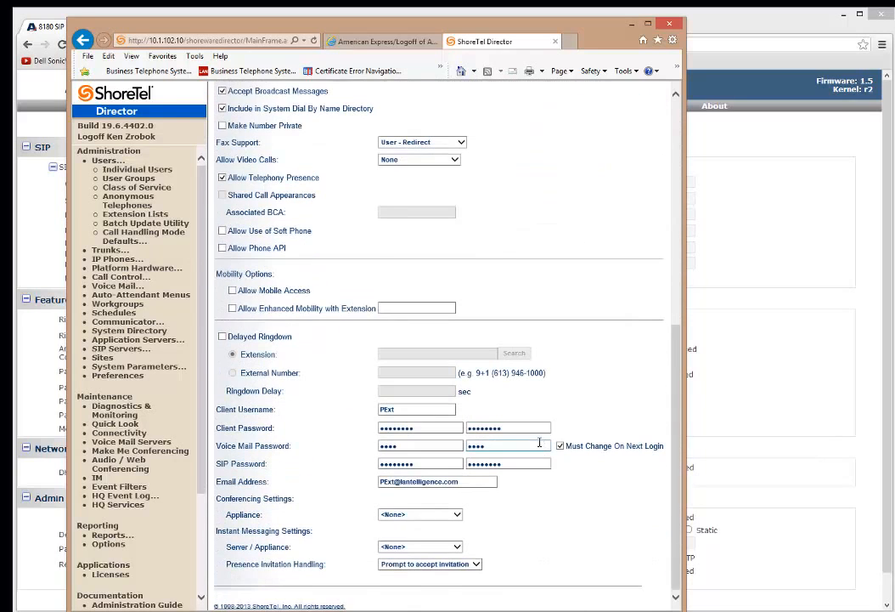
# Step: Replace the client username with algopaging
pyautogui.click(406, 410)
pyautogui.doubleClick(407, 410)
pyautogui.click(481, 411)
pyautogui.doubleClick(416, 411)
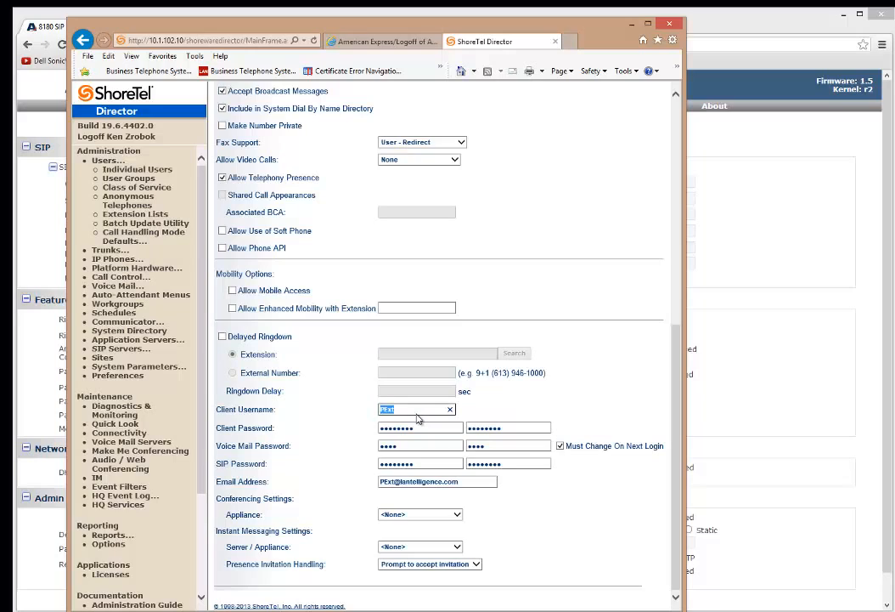
pyautogui.write('algopaging')
pyautogui.press('Tab')
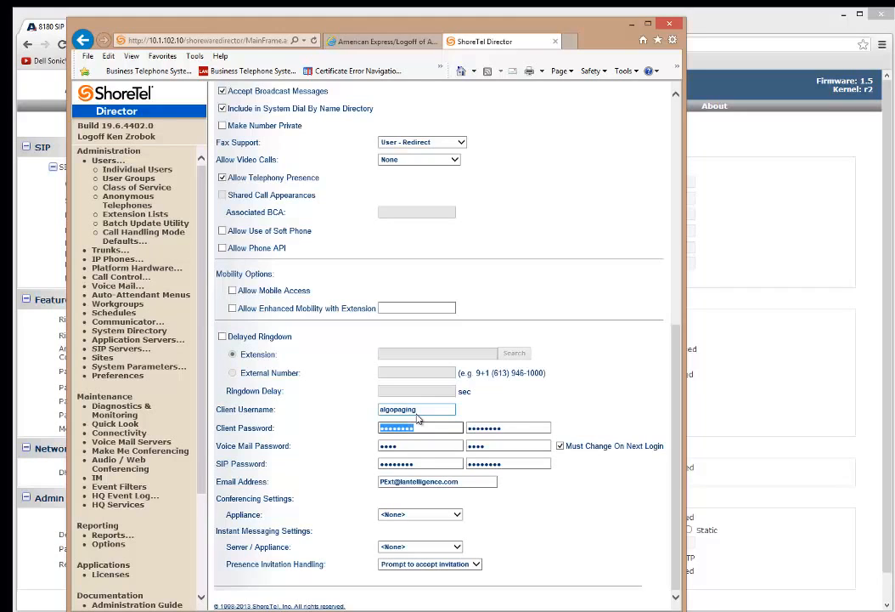
pyautogui.hotkey('shift', 'Tab')
# Step: Enter and confirm a new SIP password, reveal it to verify, and save the user
pyautogui.click(434, 466)
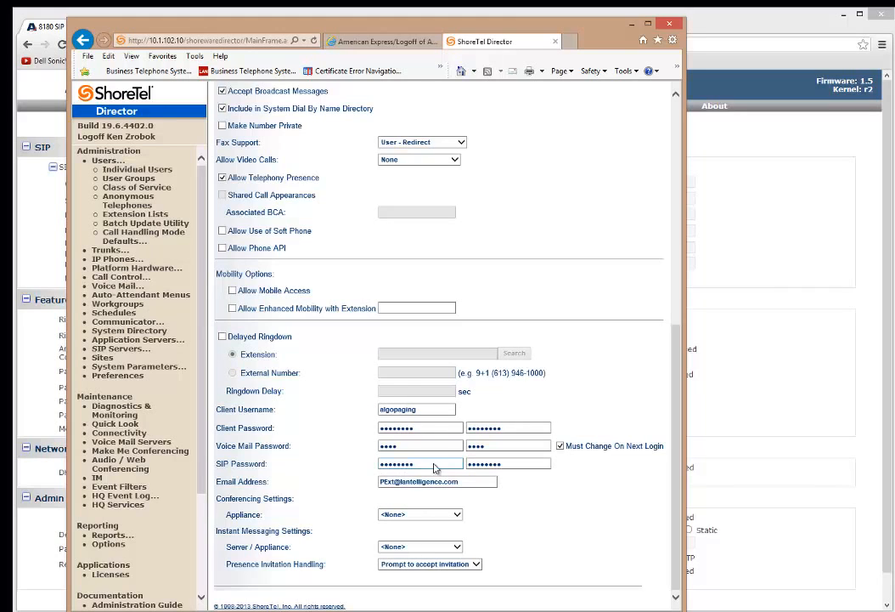
pyautogui.doubleClick(434, 467)
pyautogui.press('BackSpace')
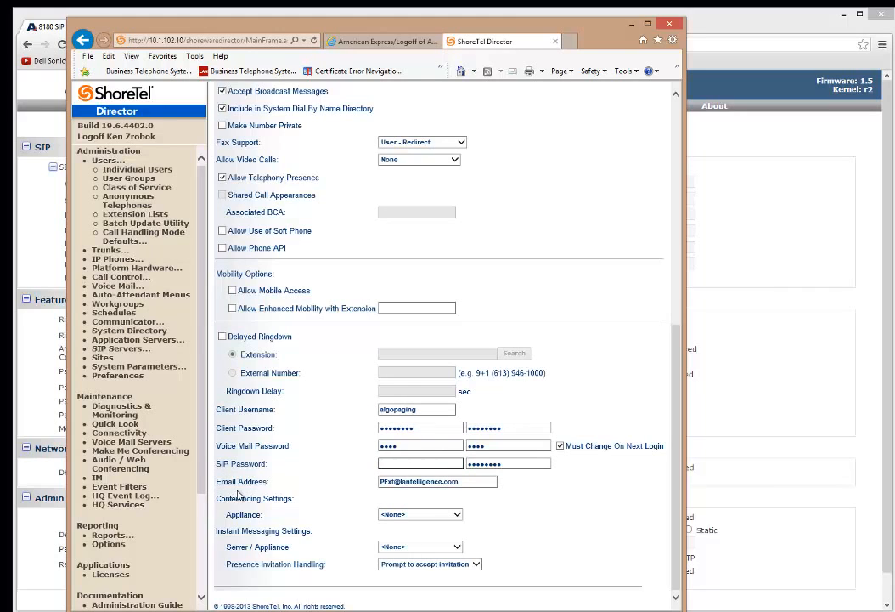
pyautogui.doubleClick(509, 464)
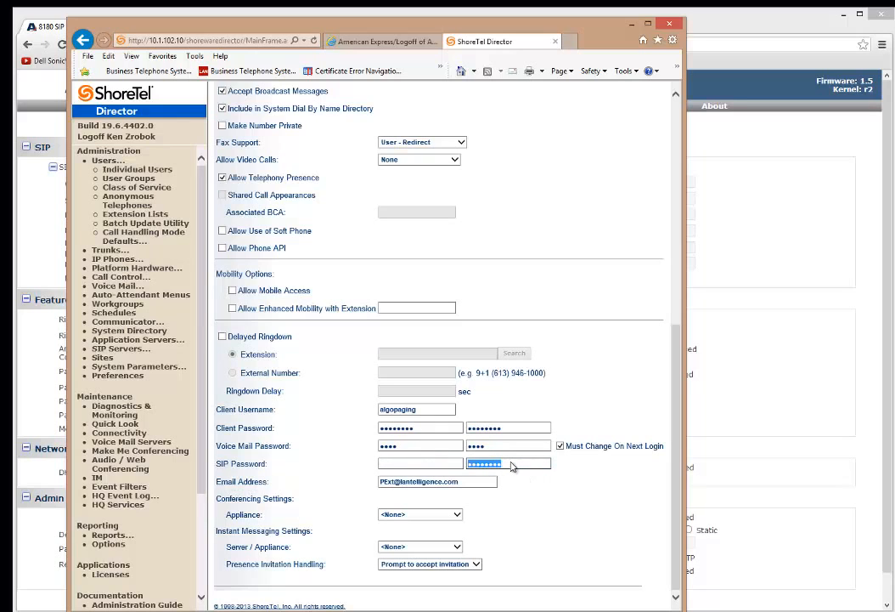
pyautogui.press('BackSpace')
pyautogui.click(420, 464)
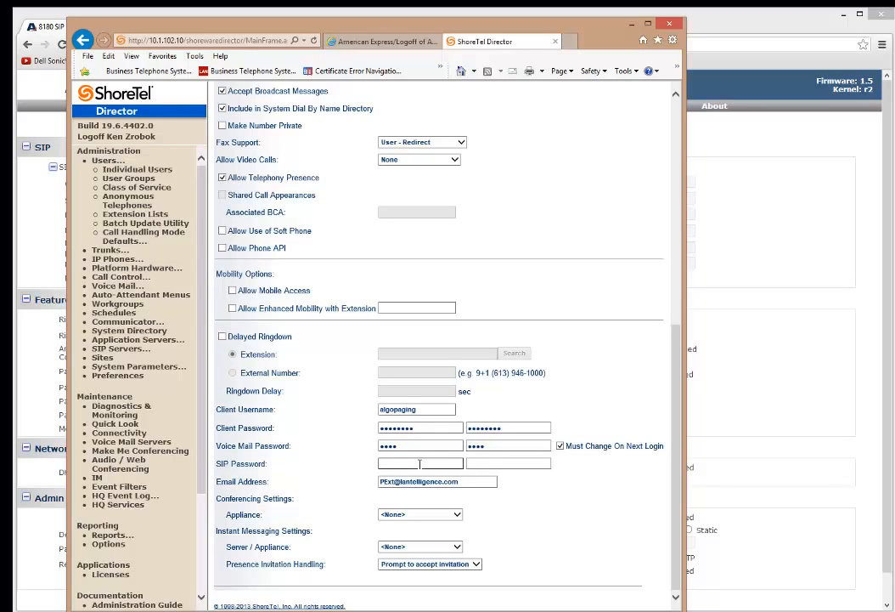
pyautogui.write('123456')
pyautogui.click(492, 463)
pyautogui.write('12')
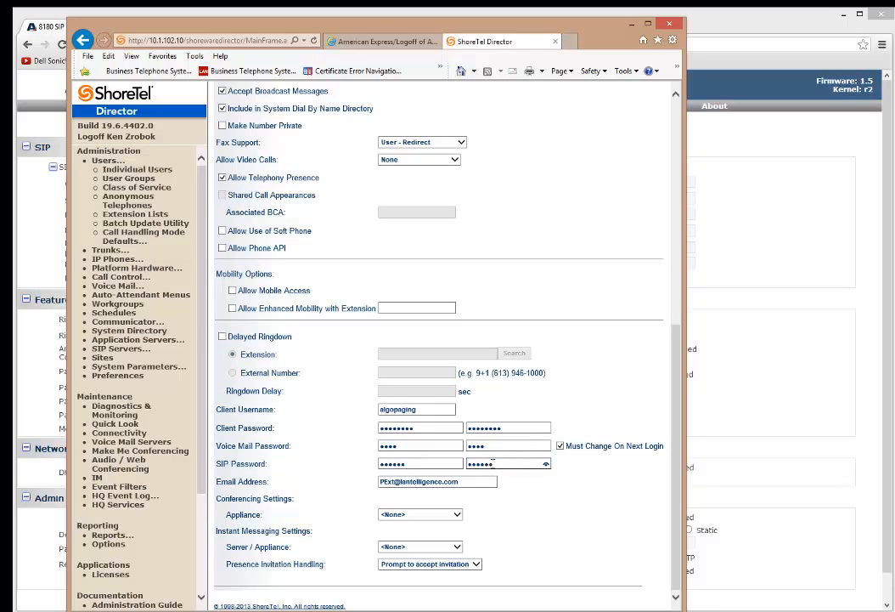
pyautogui.click(545, 464)
pyautogui.scroll(10, 677, 541)
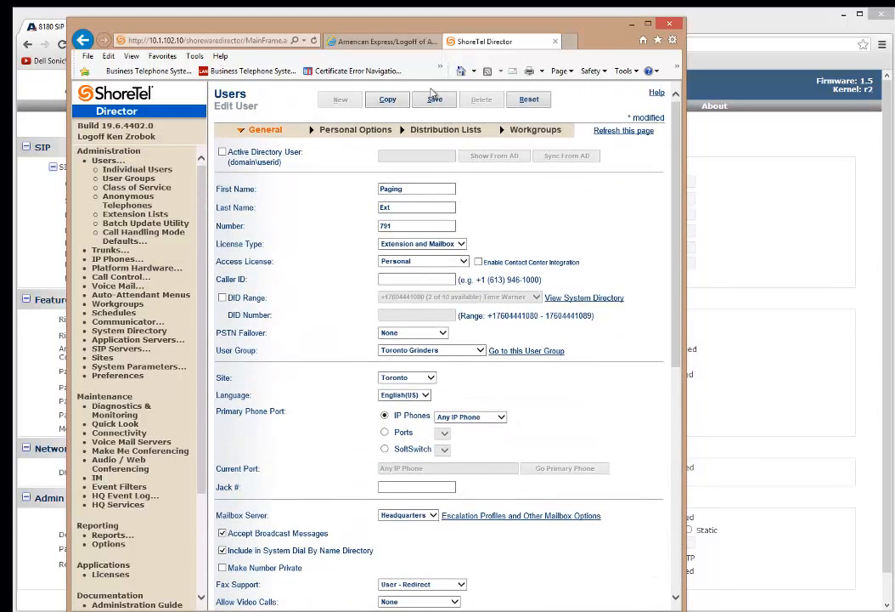
pyautogui.click(435, 100)
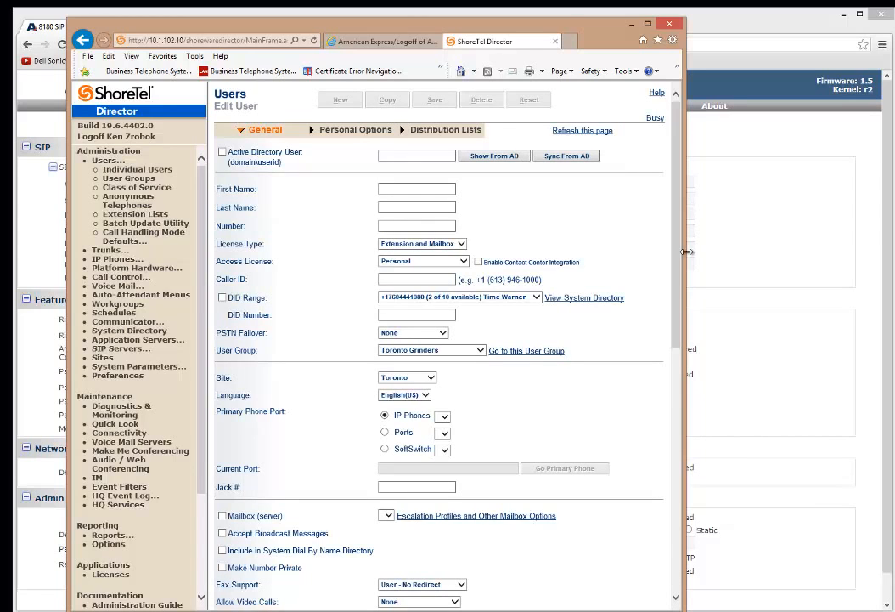
# Step: Copy the paging user into a new user named Nite Bell at extension 792
pyautogui.click(387, 100)
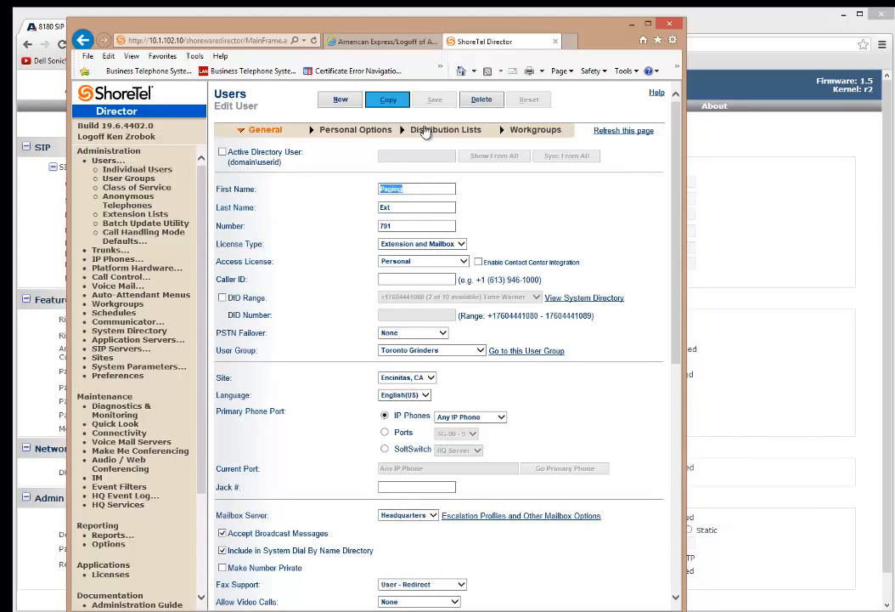
pyautogui.tripleClick(429, 189)
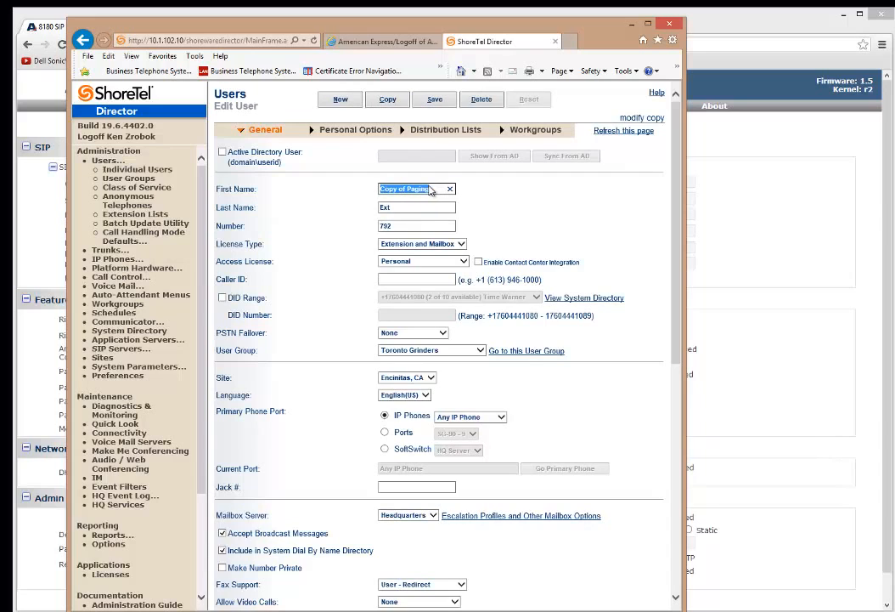
pyautogui.write('Nite')
pyautogui.press('Tab')
pyautogui.write('Bell')
pyautogui.press('Tab')
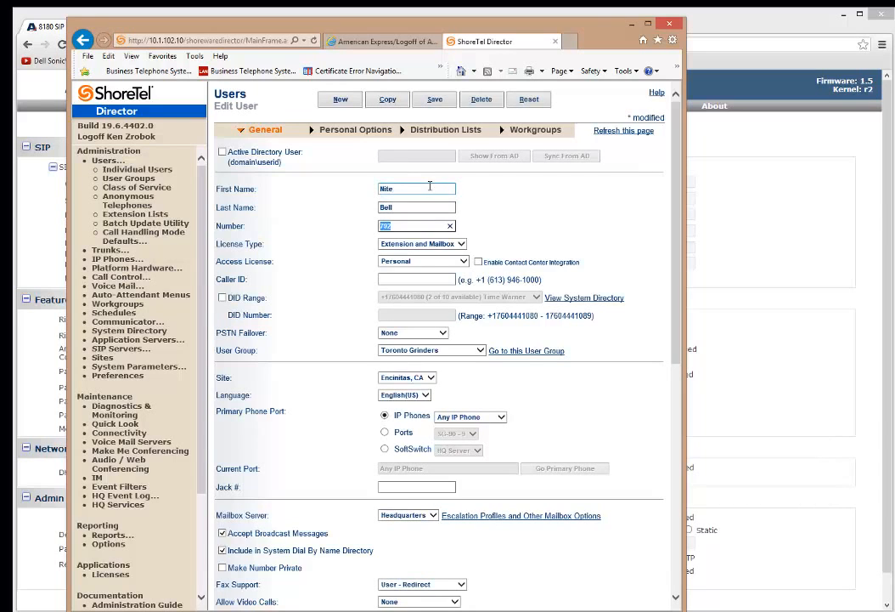
pyautogui.press('Tab')
pyautogui.scroll(-3, 480, 410)
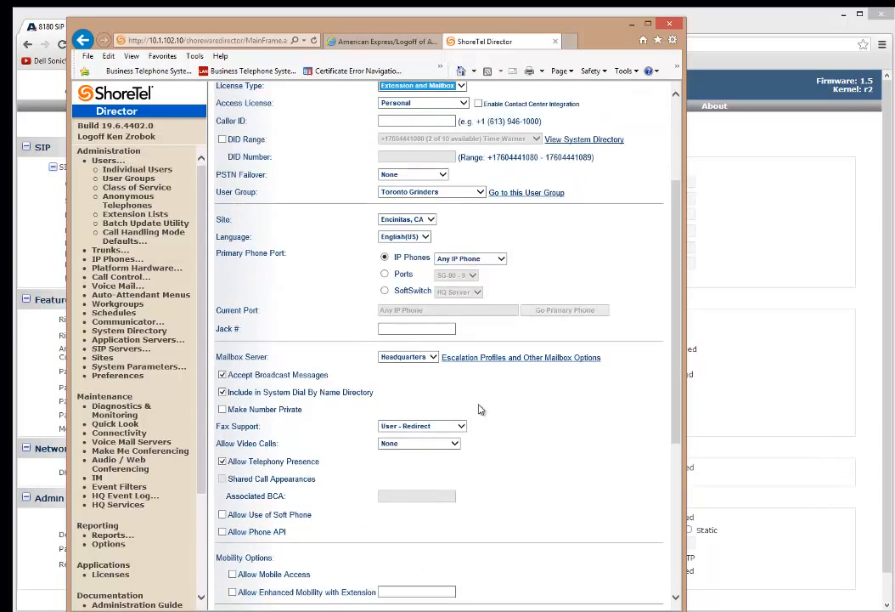
pyautogui.scroll(-2, 527, 403)
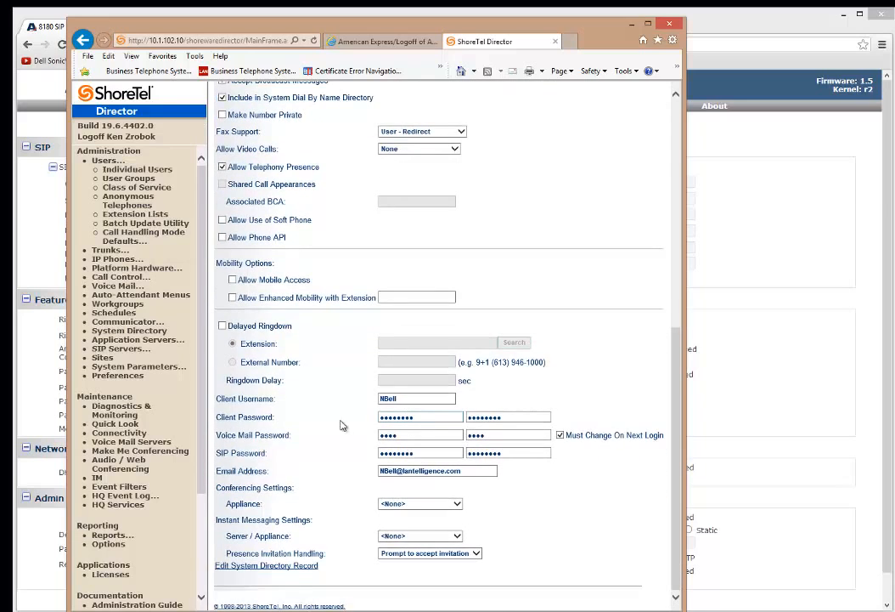
# Step: Set client username algonitebell and a new SIP password, then save the Nite Bell user
pyautogui.doubleClick(433, 397)
pyautogui.write('alo')
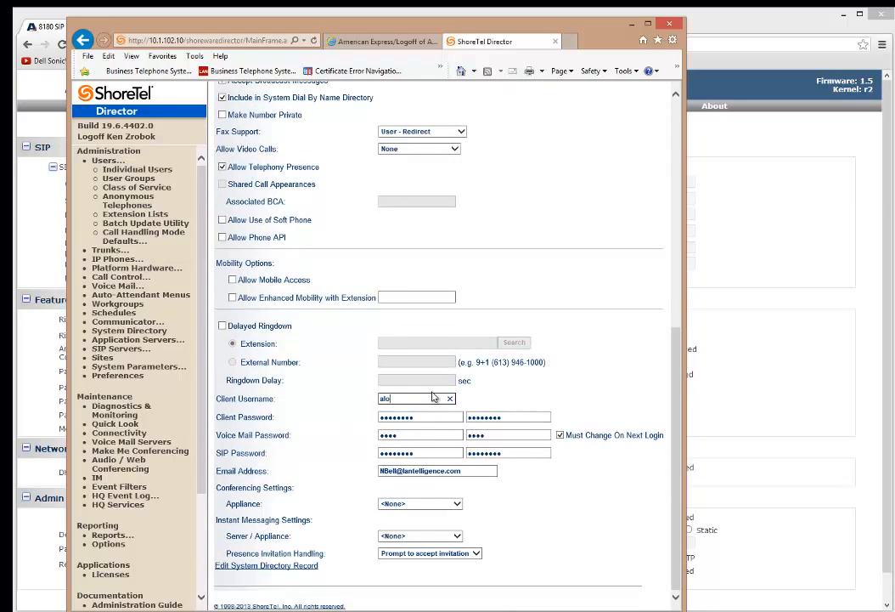
pyautogui.write('oniteb')
pyautogui.press('Tab')
pyautogui.press('Tab')
pyautogui.press('Tab')
pyautogui.press('Tab')
pyautogui.press('Tab')
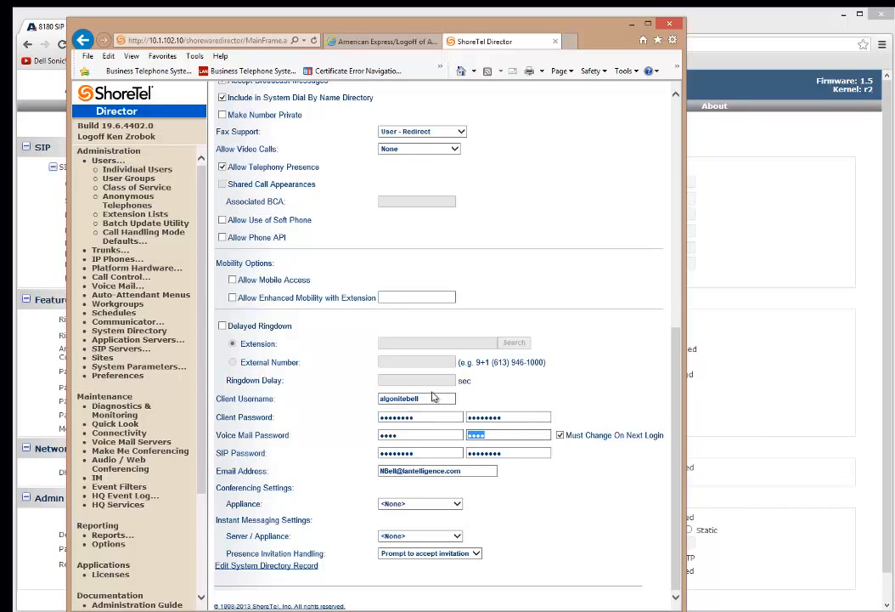
pyautogui.press('Tab')
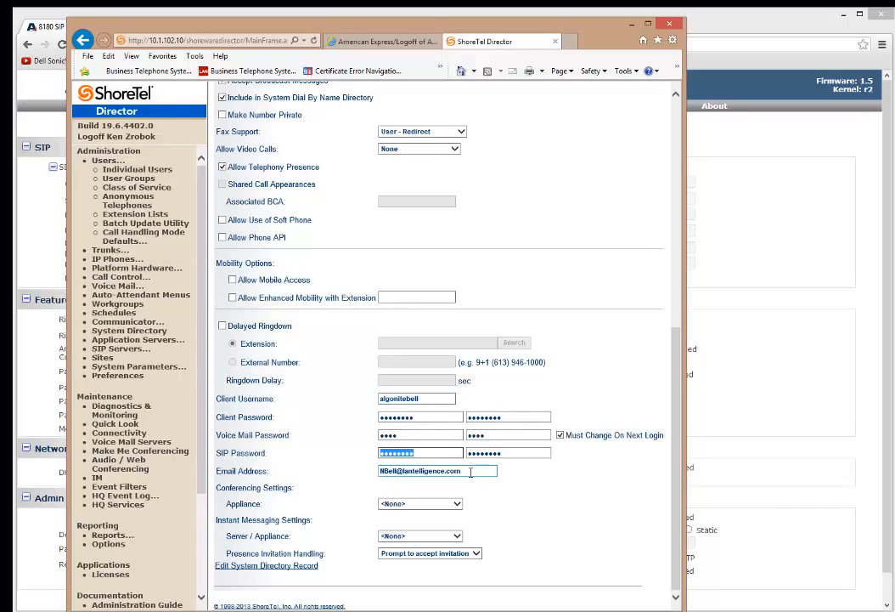
pyautogui.write('••')
pyautogui.doubleClick(416, 440)
pyautogui.doubleClick(420, 453)
pyautogui.press('Tab')
pyautogui.write('•')
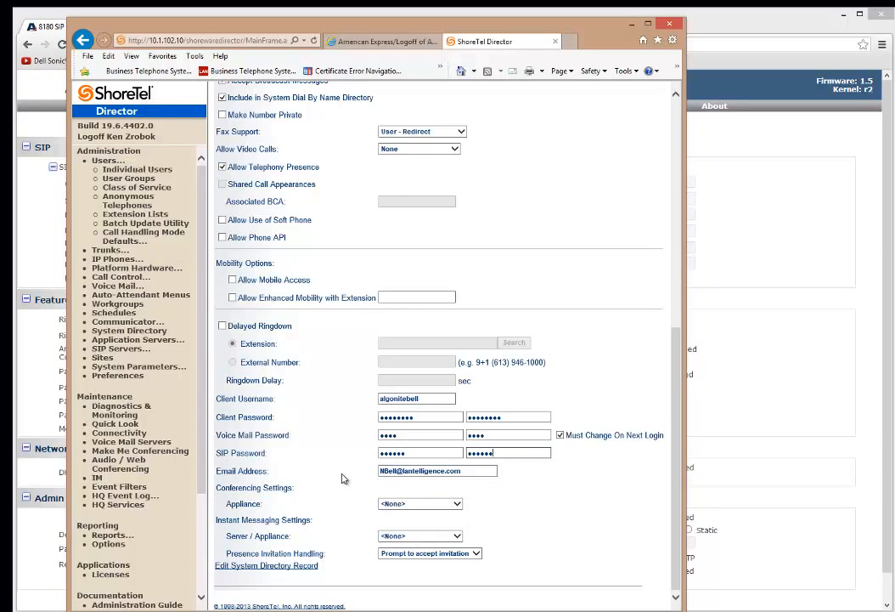
pyautogui.doubleClick(411, 435)
pyautogui.scroll(5, 510, 297)
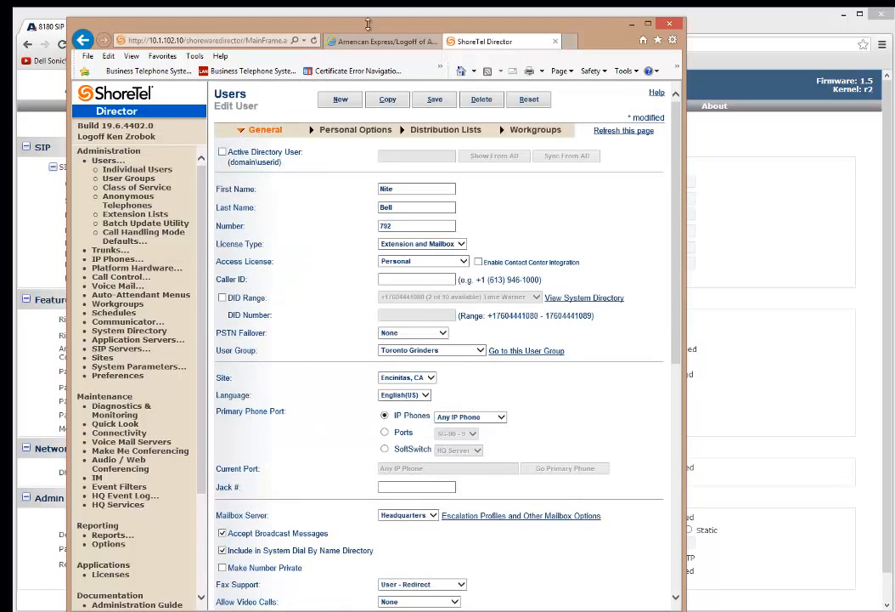
pyautogui.click(434, 100)
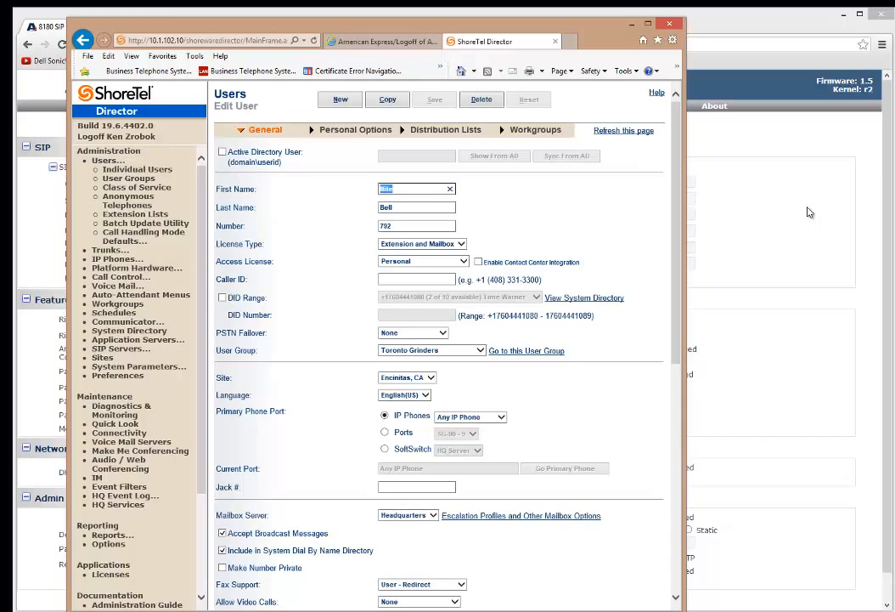
# Step: Check that the IP phone assignment stays Any IP Phone, then return to the Algo panel
pyautogui.click(503, 418)
pyautogui.click(503, 418)
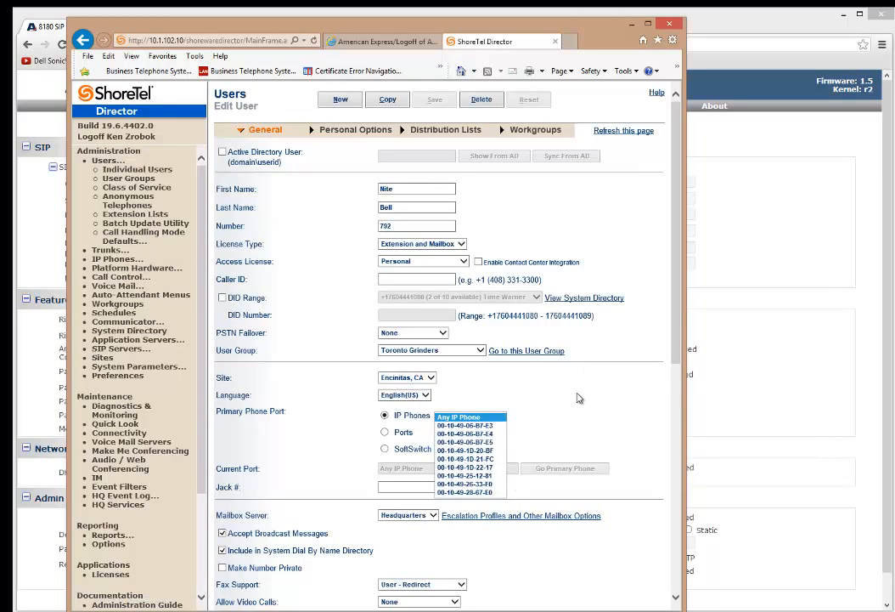
pyautogui.click(472, 311)
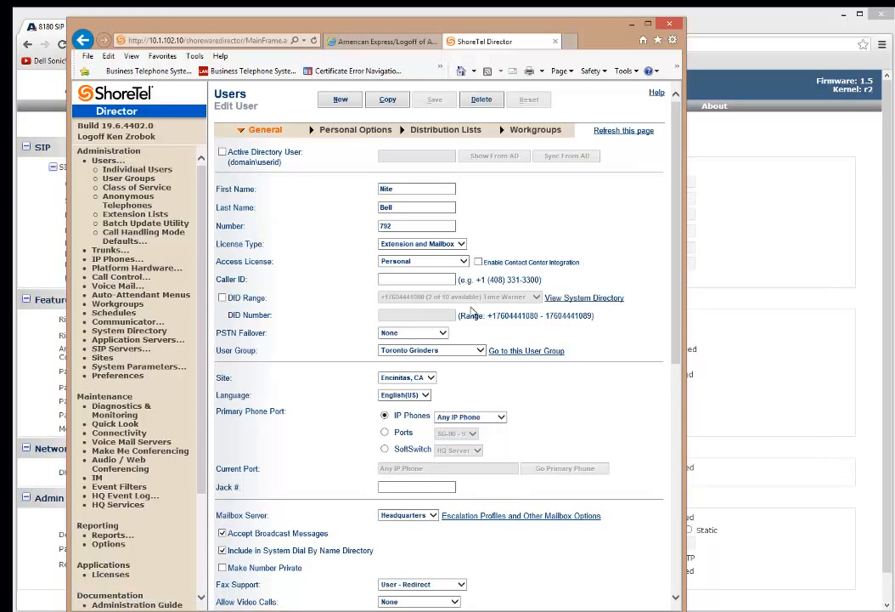
pyautogui.click(631, 27)
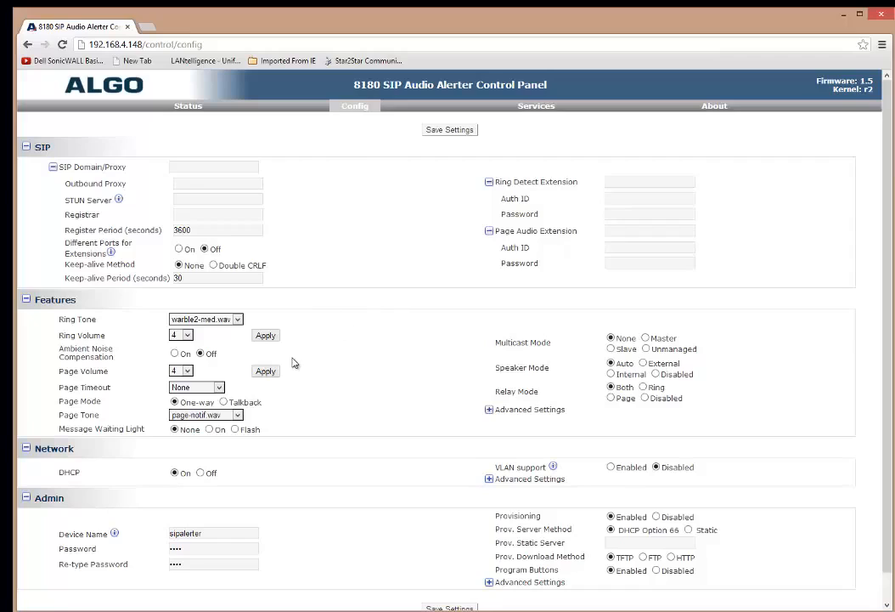
# Step: Set both the SIP domain/proxy and the registrar to 192.168.4.10
pyautogui.click(183, 168)
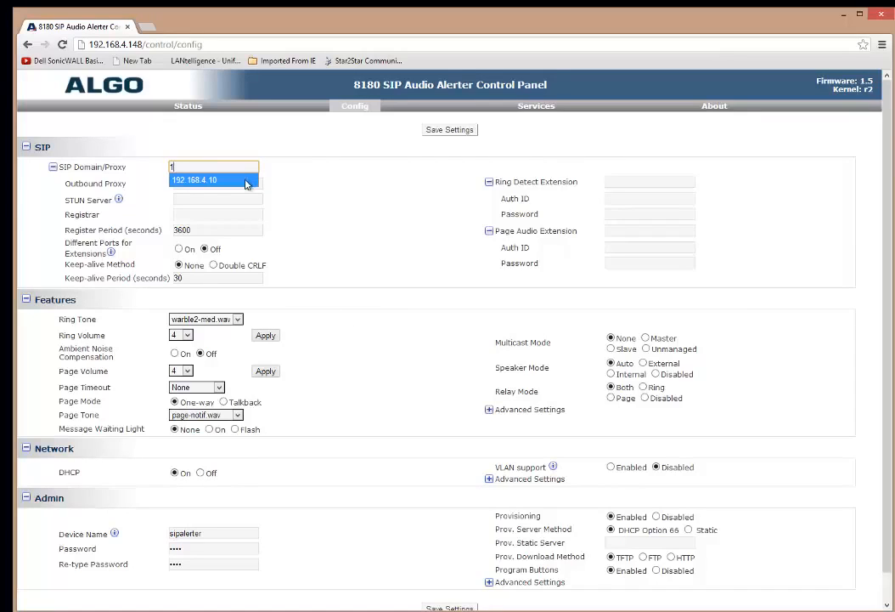
pyautogui.write('1')
pyautogui.click(214, 179)
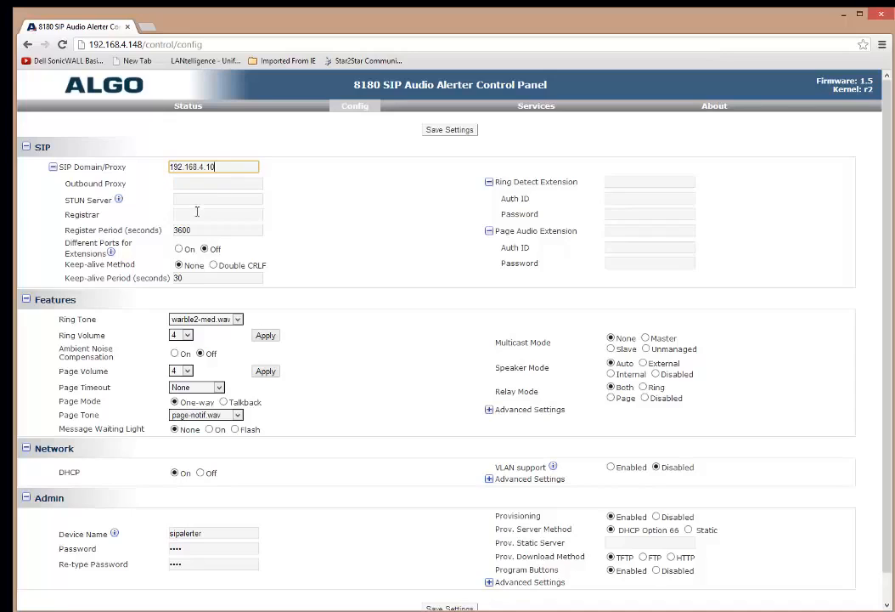
pyautogui.click(203, 215)
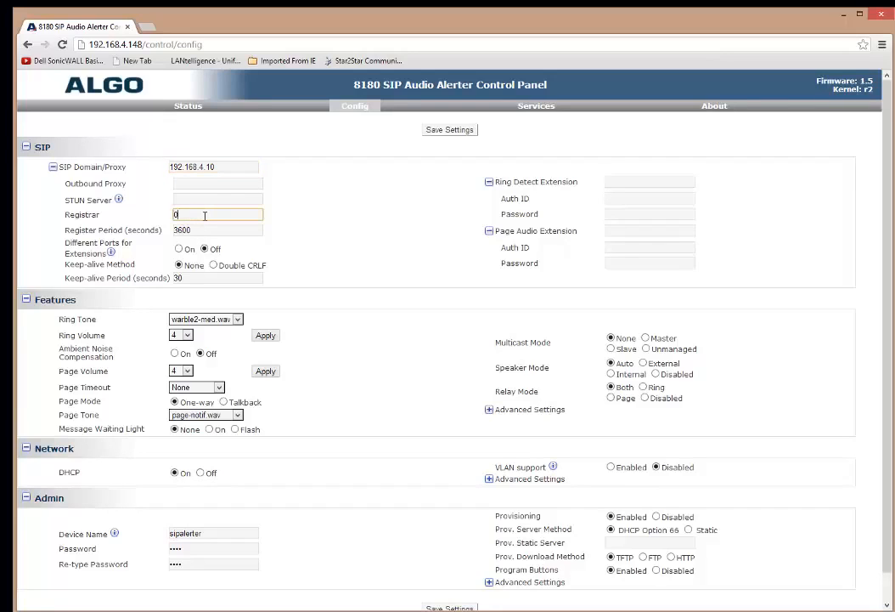
pyautogui.write('1')
pyautogui.click(222, 228)
# Step: Set ring detect extension 792 with auth ID algonitebell and its password
pyautogui.click(618, 182)
pyautogui.write('792')
pyautogui.press('Tab')
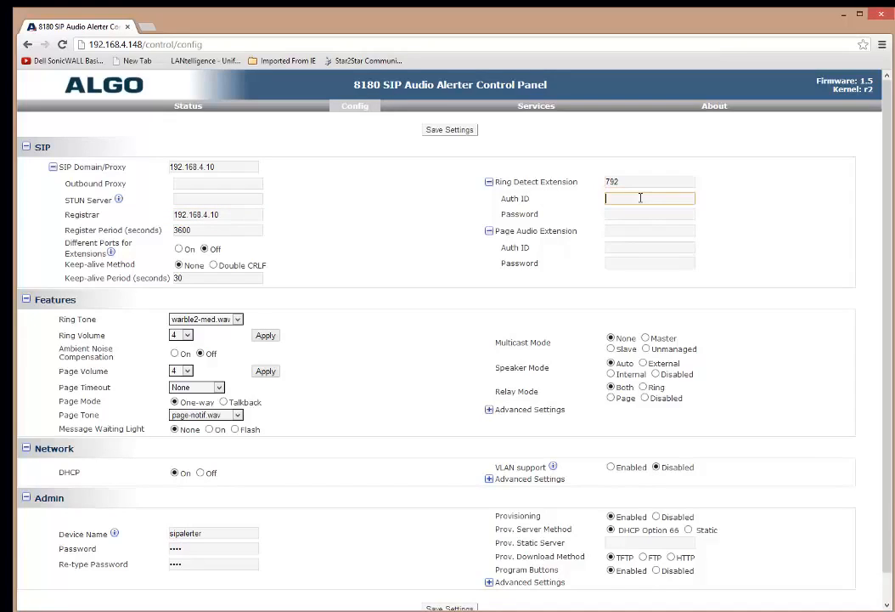
pyautogui.write('algonitebel')
pyautogui.press('Tab')
pyautogui.write('••••')
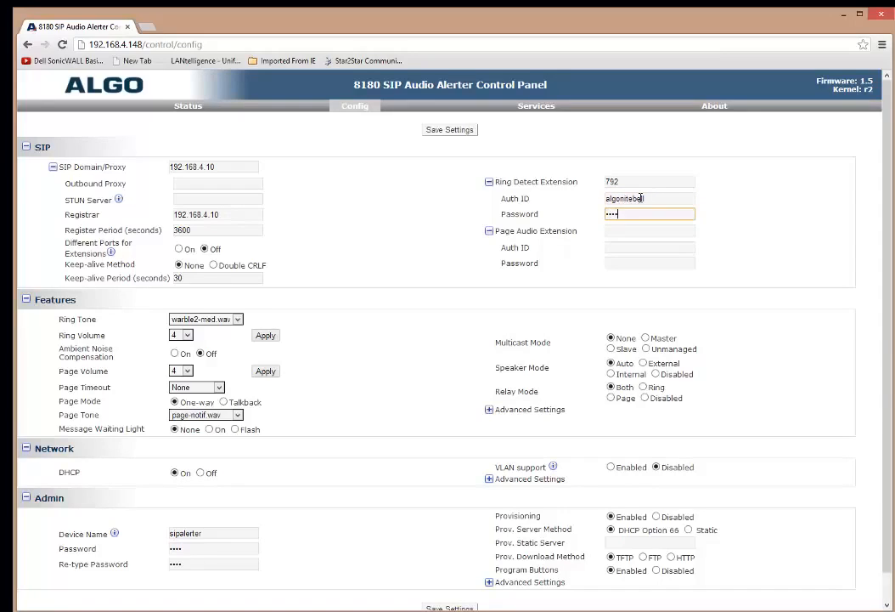
pyautogui.write('••')
# Step: Set page audio extension 791 with auth ID algopaging and move to its password
pyautogui.press('Tab')
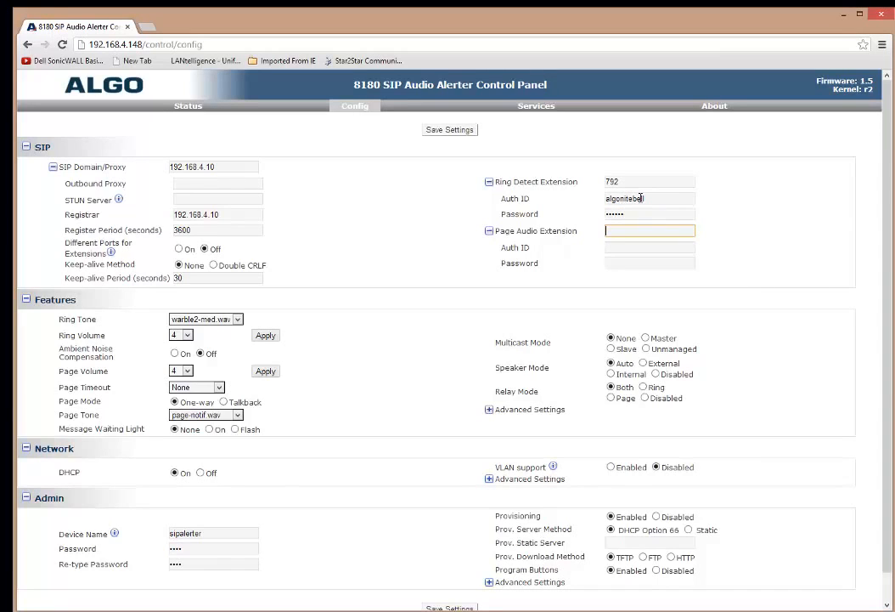
pyautogui.write('791')
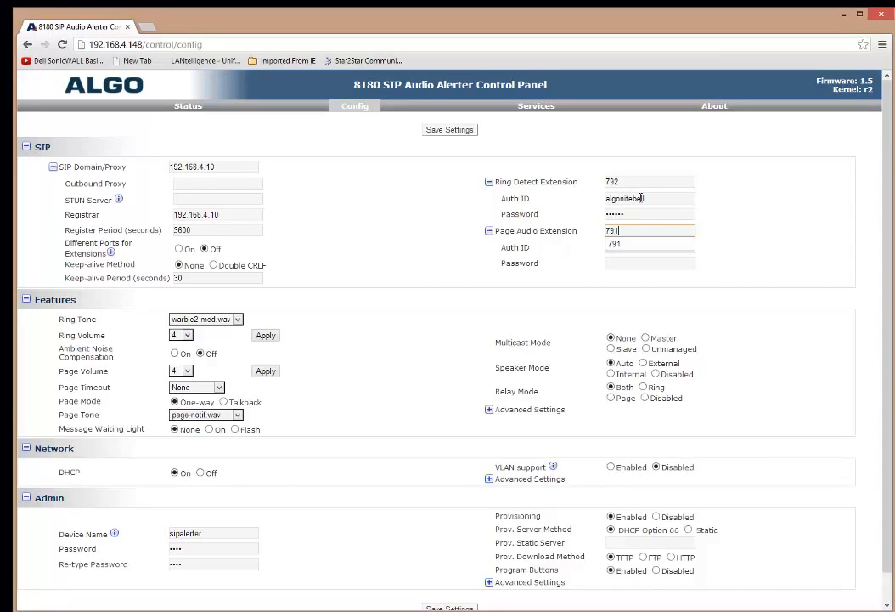
pyautogui.press('Tab')
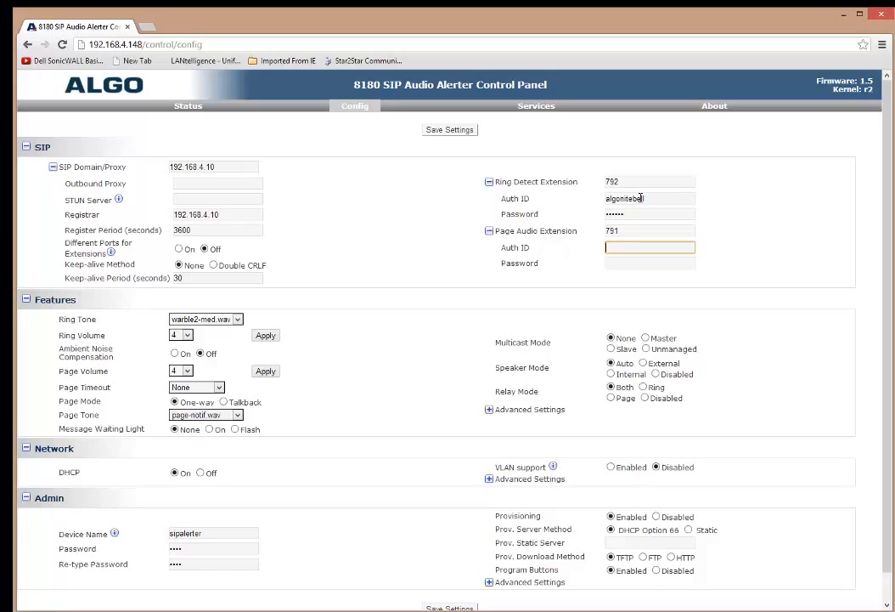
pyautogui.write('algopaging')
pyautogui.press('Tab')
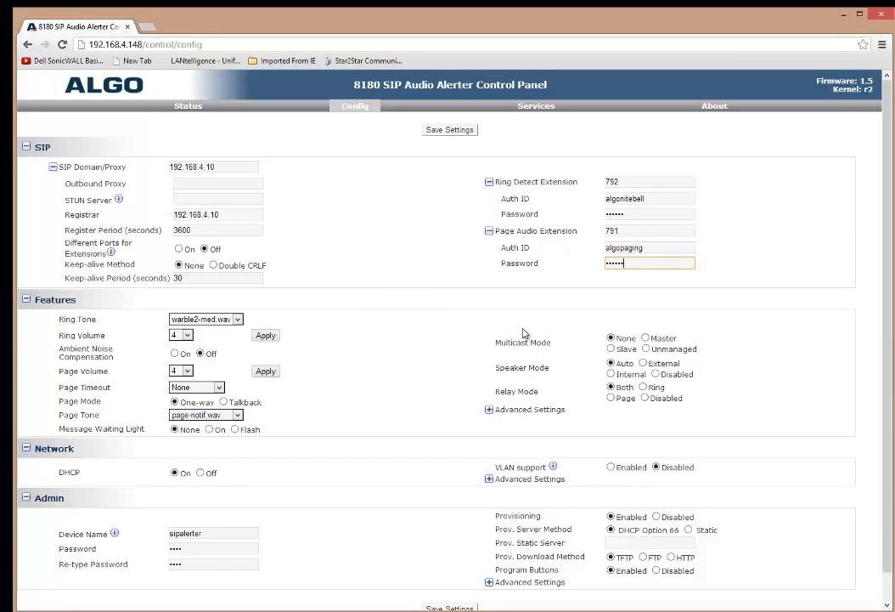
pyautogui.scroll(-1, 519, 285)
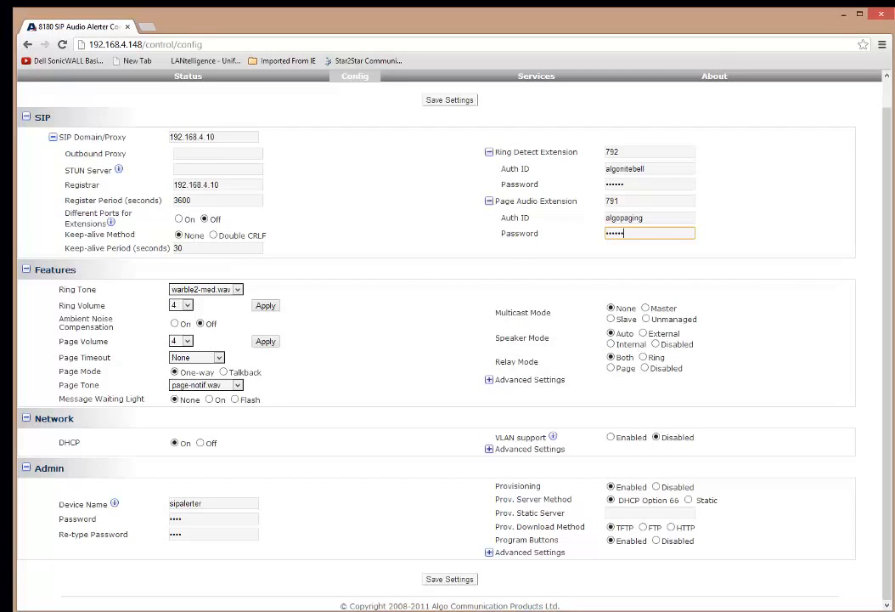
# Step: Consult the front/back wiring diagram and choose External under Speaker Mode
pyautogui.hotkey('alt', 'Tab')
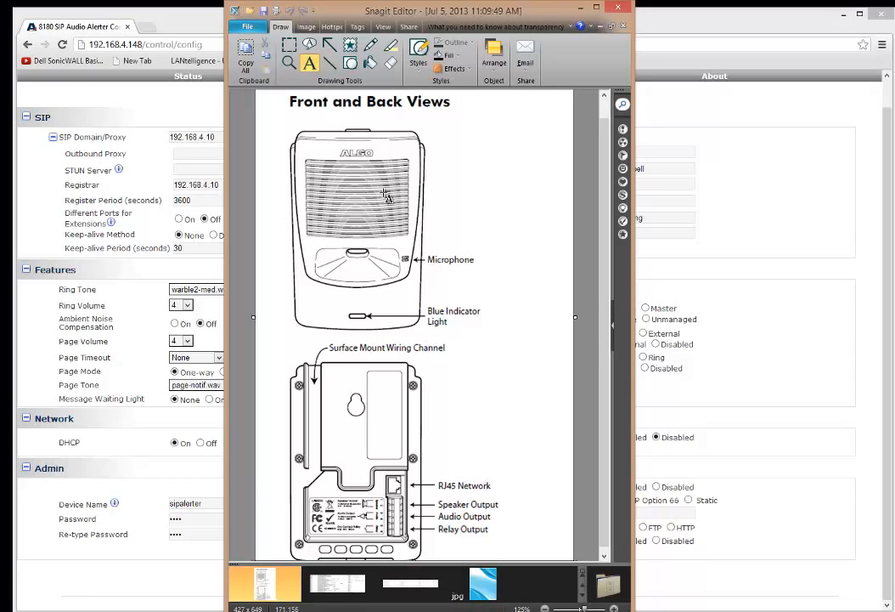
pyautogui.hotkey('alt', 'Tab')
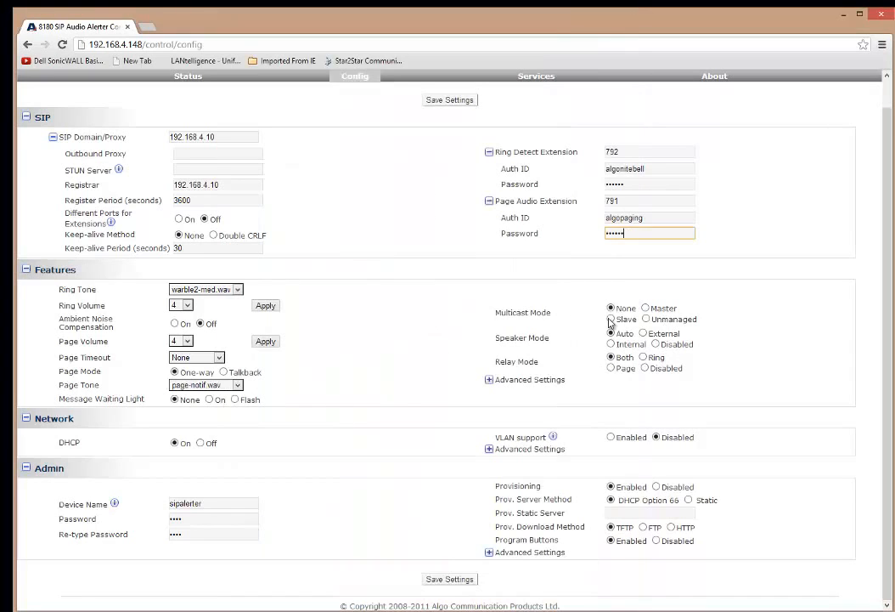
pyautogui.click(643, 333)
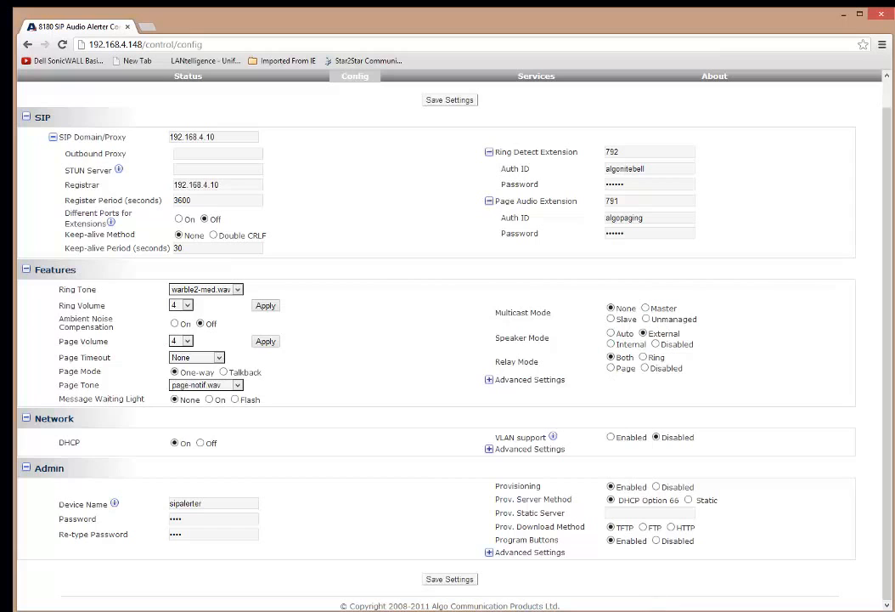
pyautogui.click(569, 607)
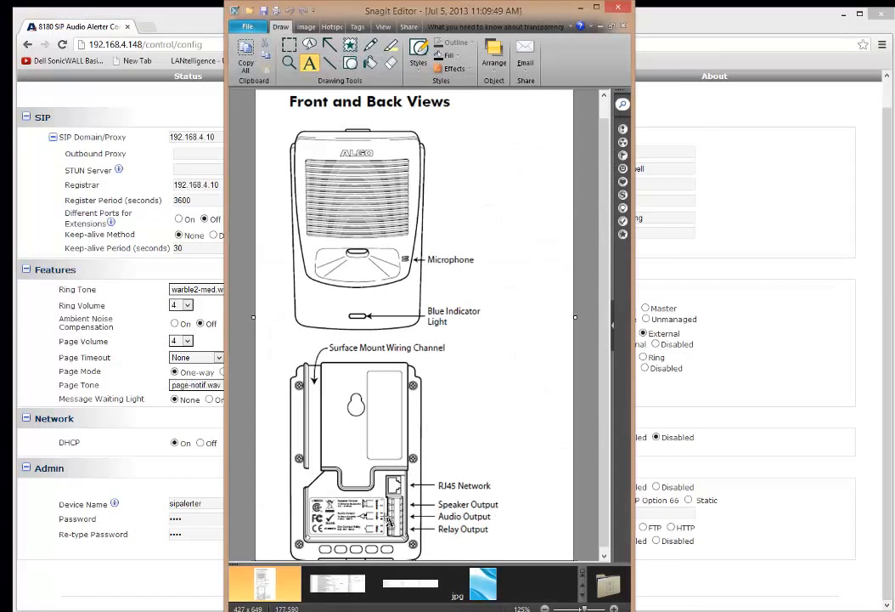
pyautogui.click(755, 418)
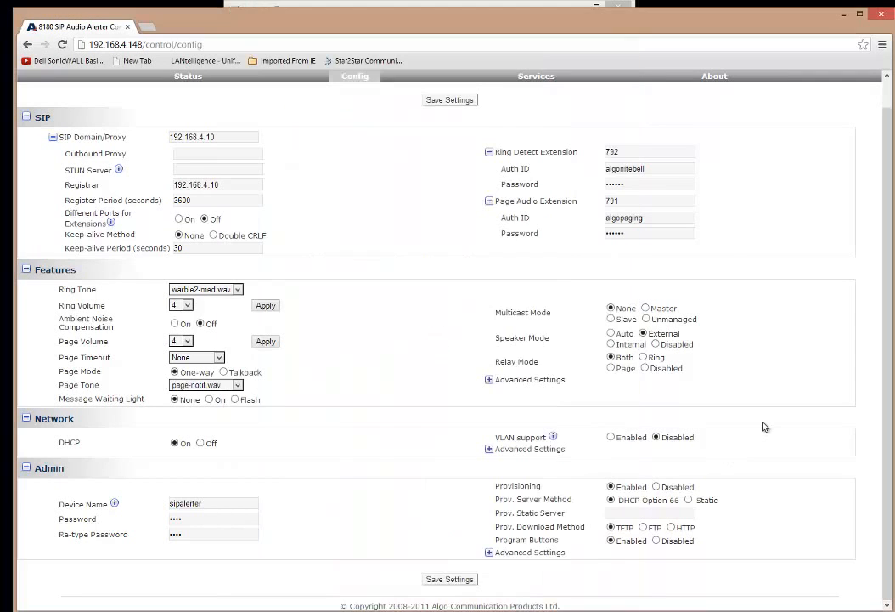
pyautogui.click(612, 344)
pyautogui.click(644, 334)
pyautogui.hotkey('alt', 'Tab')
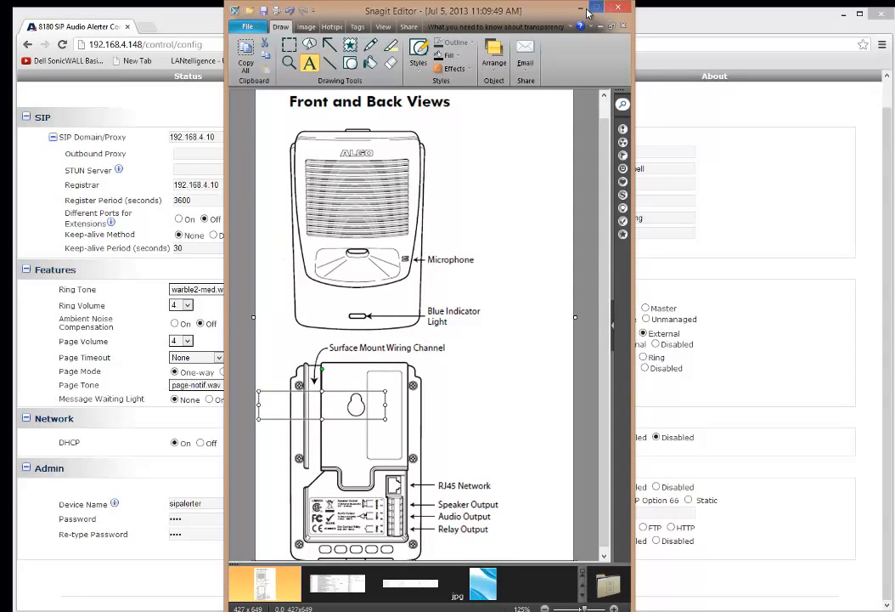
pyautogui.click(581, 8)
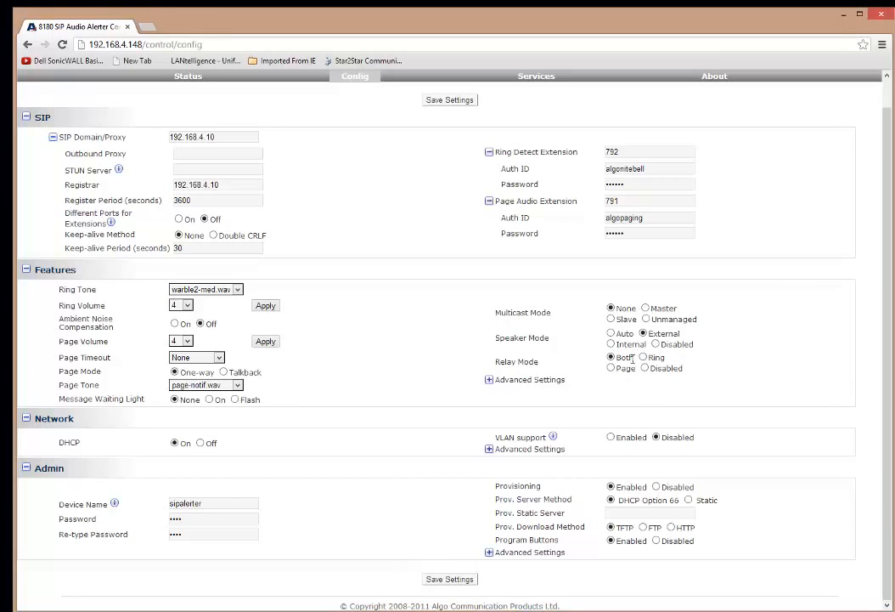
# Step: Save and apply the SIP settings so Ring 792 and Page 791 register, then switch to Director
pyautogui.click(454, 580)
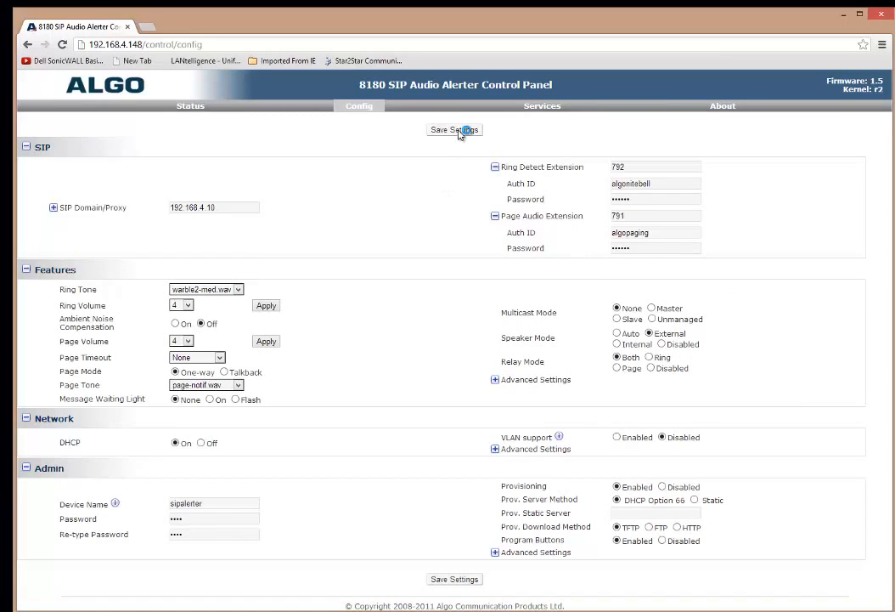
pyautogui.click(469, 129)
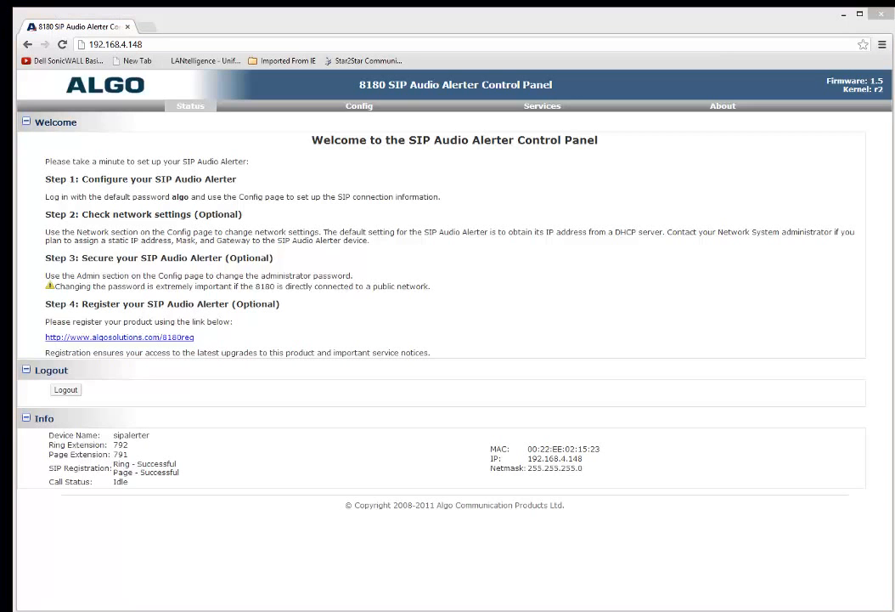
pyautogui.hotkey('alt', 'Tab')
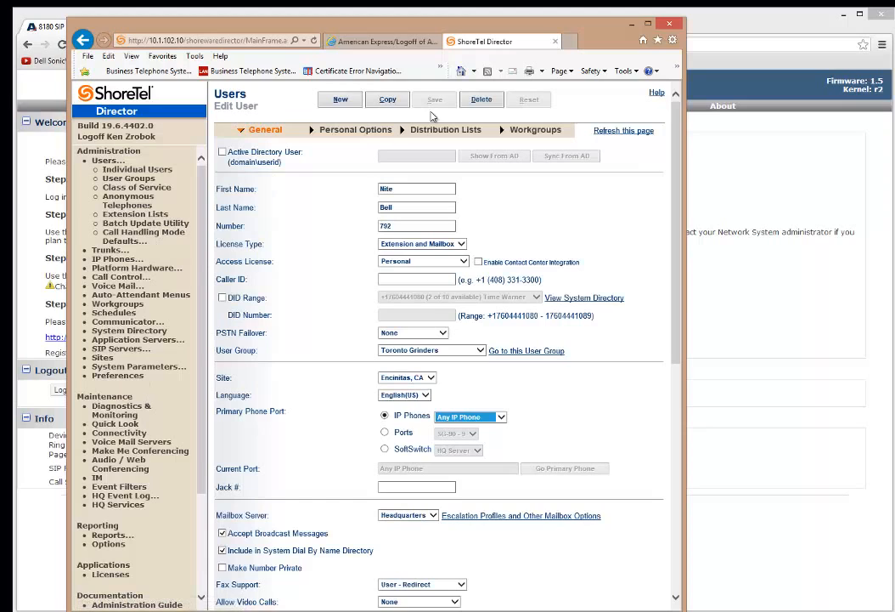
# Step: Review the Individual Users list for extensions 792 and 791, then minimize Director
pyautogui.click(121, 232)
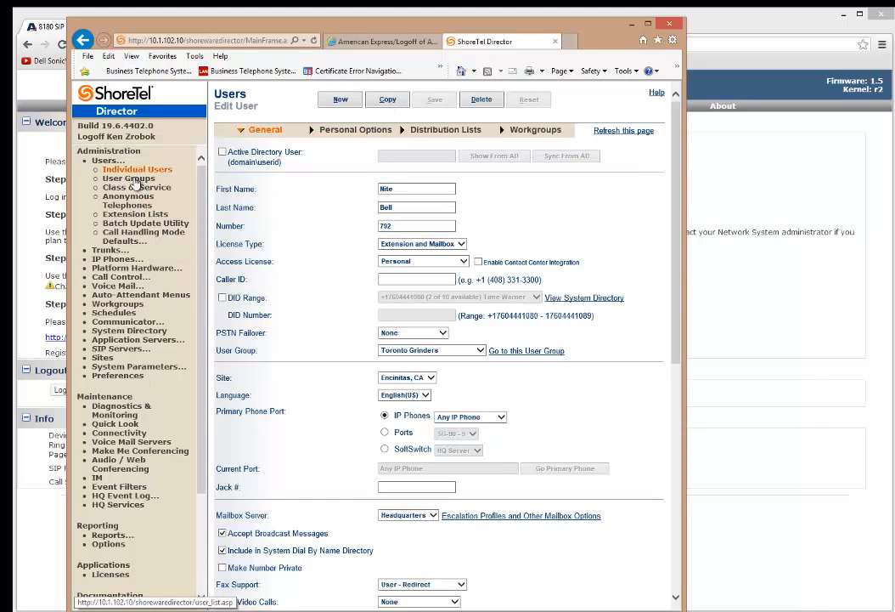
pyautogui.click(137, 173)
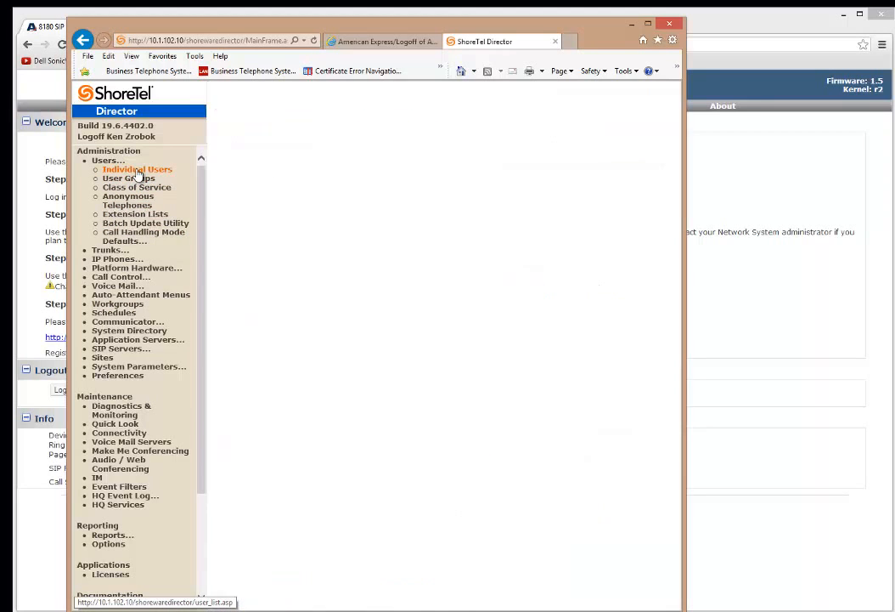
pyautogui.scroll(-5, 442, 374)
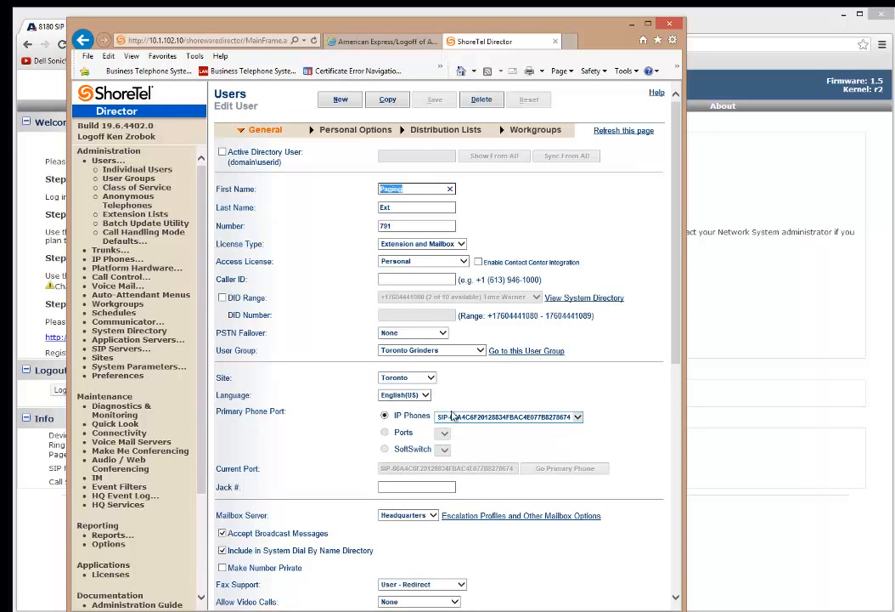
pyautogui.click(633, 28)
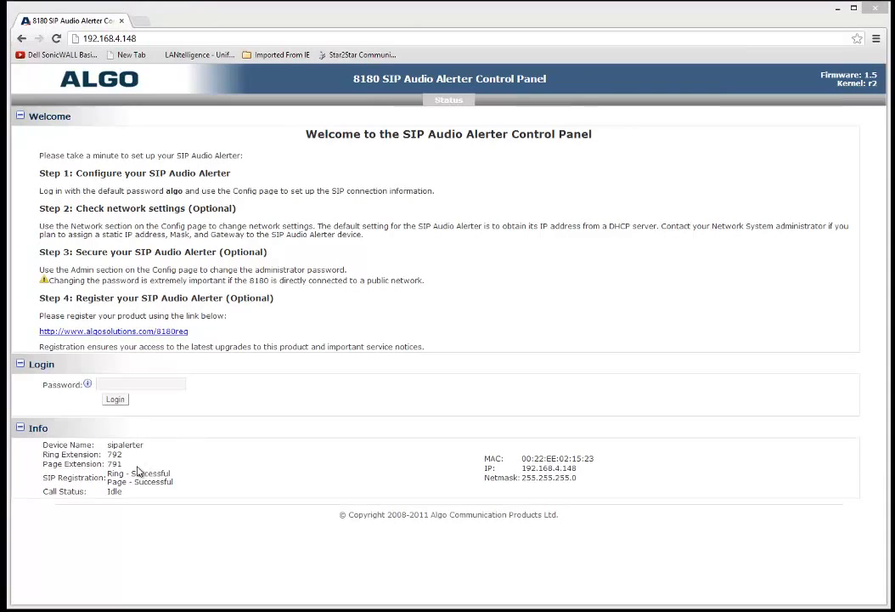
pyautogui.moveTo(174, 475); pyautogui.dragTo(146, 474)
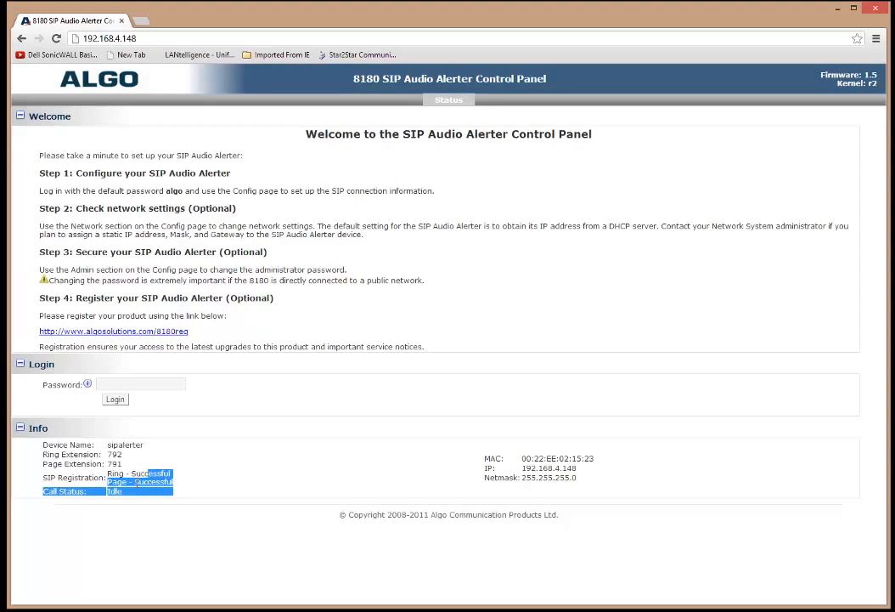
pyautogui.click(142, 482)
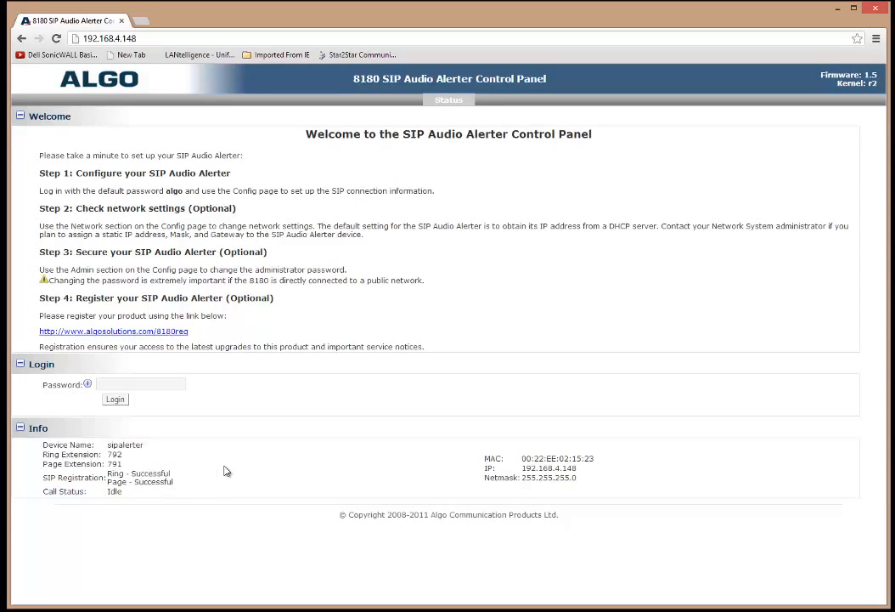